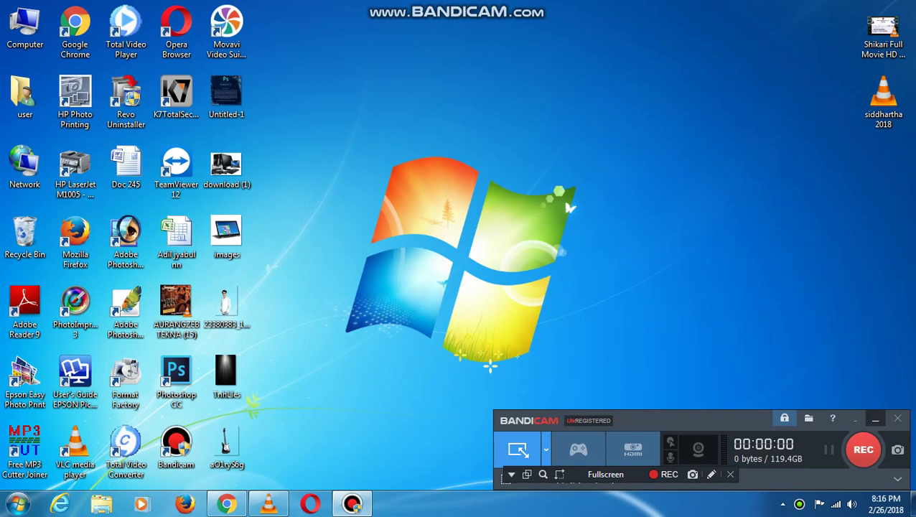
# - Start the screen recording and refresh the desktop several times
pyautogui.press('F12')
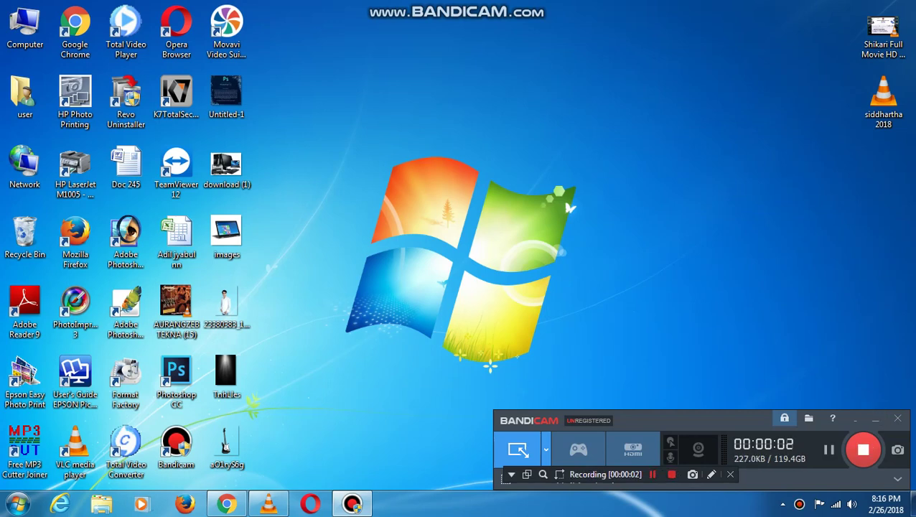
pyautogui.click(875, 418)
pyautogui.rightClick(579, 100)
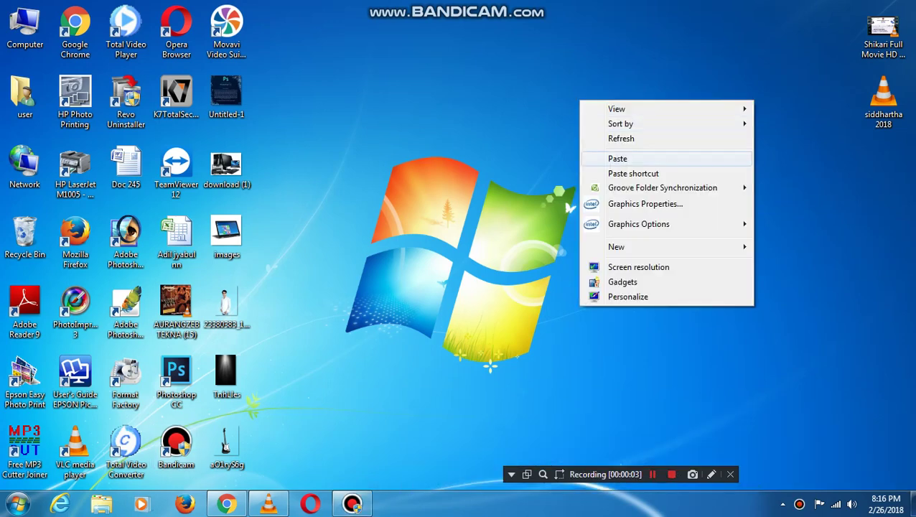
pyautogui.click(621, 138)
pyautogui.rightClick(625, 139)
pyautogui.click(622, 178)
pyautogui.rightClick(580, 84)
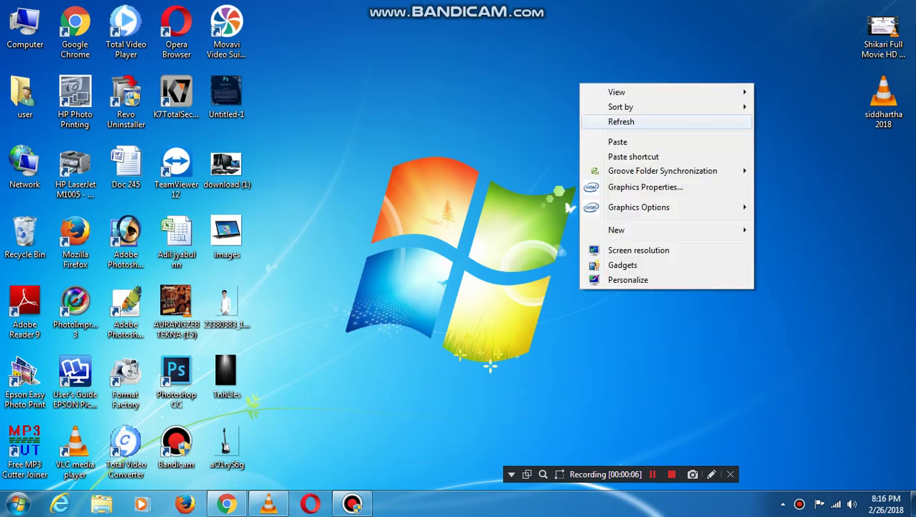
pyautogui.click(622, 122)
pyautogui.rightClick(613, 126)
pyautogui.click(646, 166)
# - Refresh the desktop again, then open the five downloaded images together in Photoshop CC
pyautogui.rightClick(646, 161)
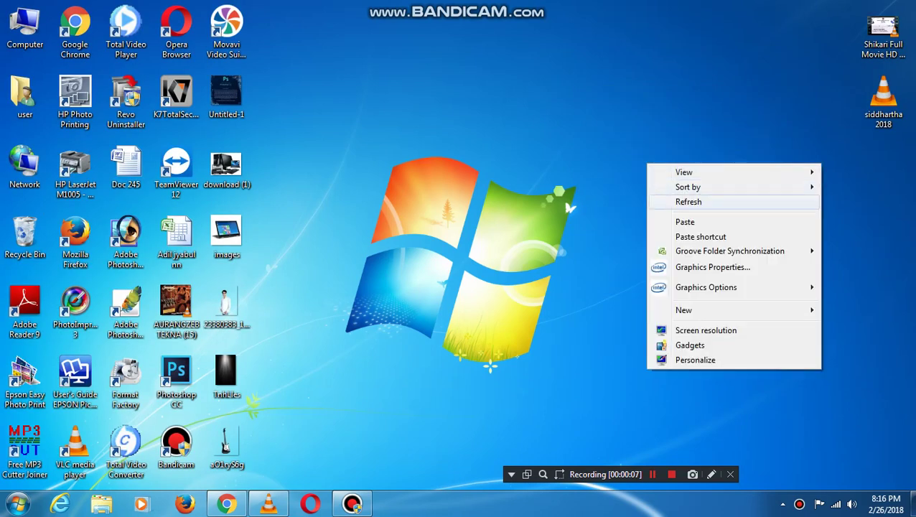
pyautogui.click(682, 201)
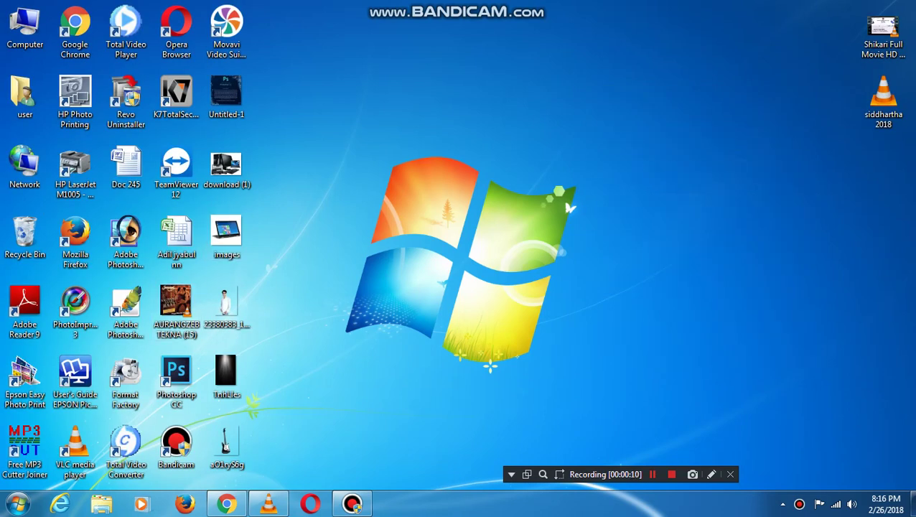
pyautogui.moveTo(285, 137); pyautogui.dragTo(226, 473)
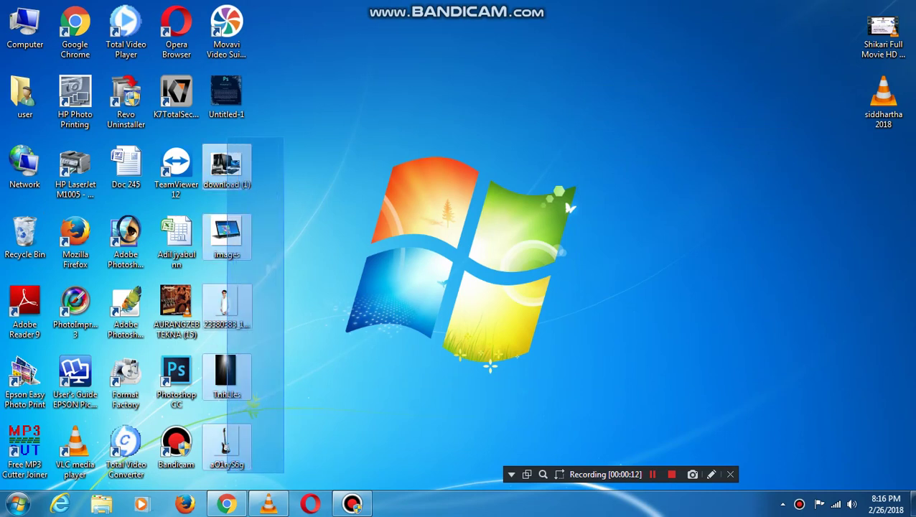
pyautogui.moveTo(227, 163); pyautogui.dragTo(187, 374)
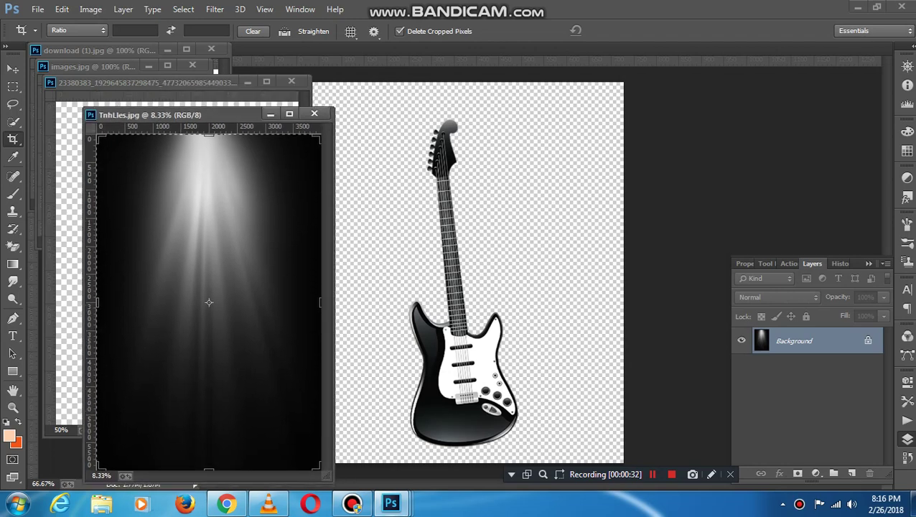
# - Dock the light rays, man, laptop and computer set windows as tabs
pyautogui.moveTo(200, 296); pyautogui.dragTo(459, 272)
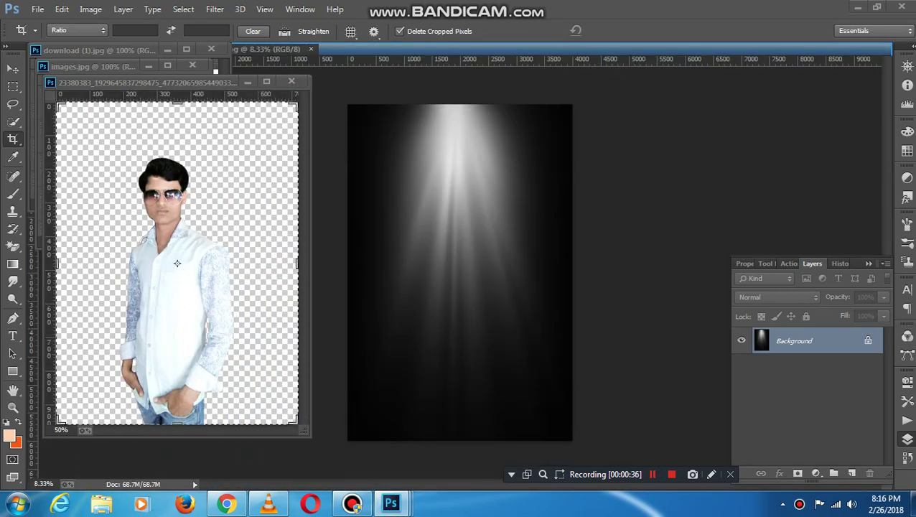
pyautogui.moveTo(144, 82)
pyautogui.mouseDown()
pyautogui.moveTo(327, 68)
pyautogui.moveTo(330, 50)
pyautogui.mouseUp()
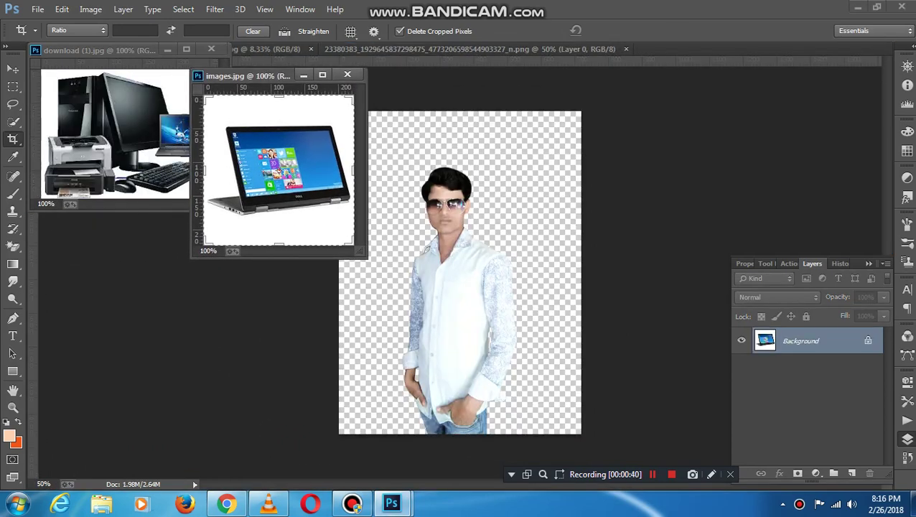
pyautogui.moveTo(114, 76); pyautogui.dragTo(265, 51)
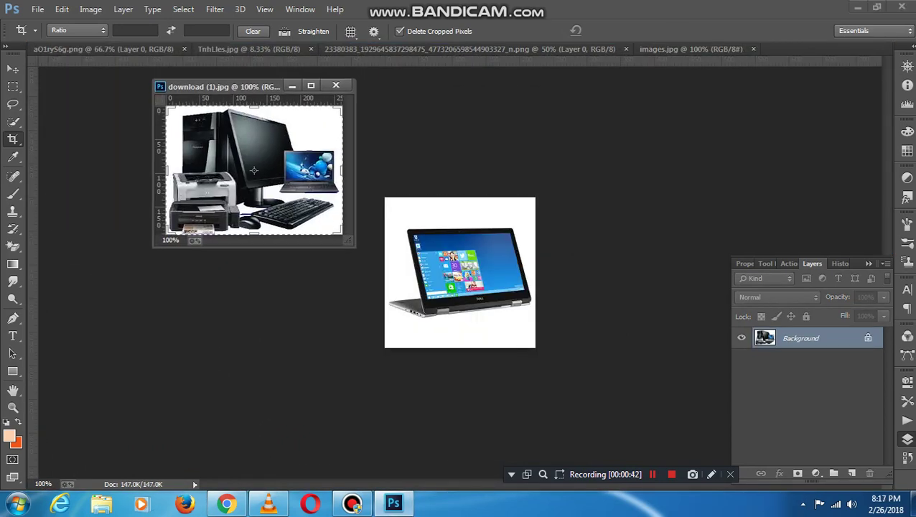
pyautogui.moveTo(101, 49); pyautogui.dragTo(244, 49)
# - Create a new 1366 × 768 px, 72 ppi document with a white background
pyautogui.click(37, 9)
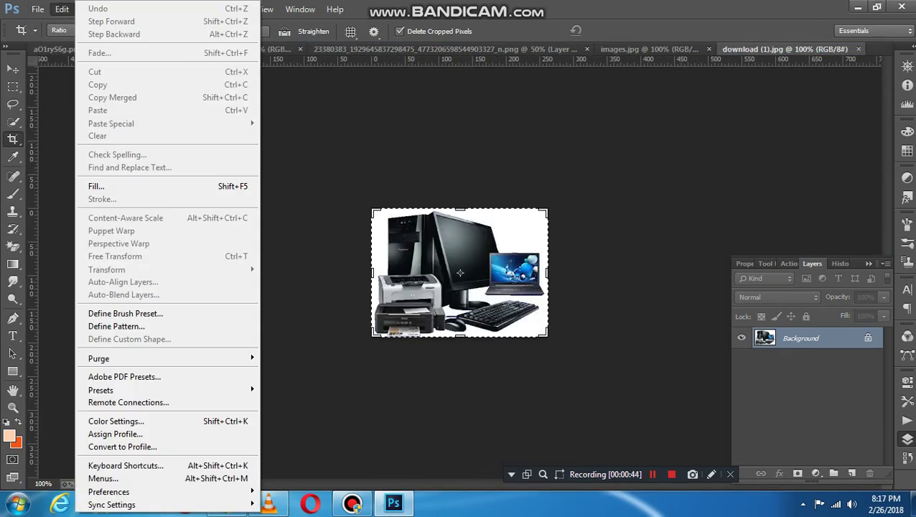
pyautogui.click(51, 24)
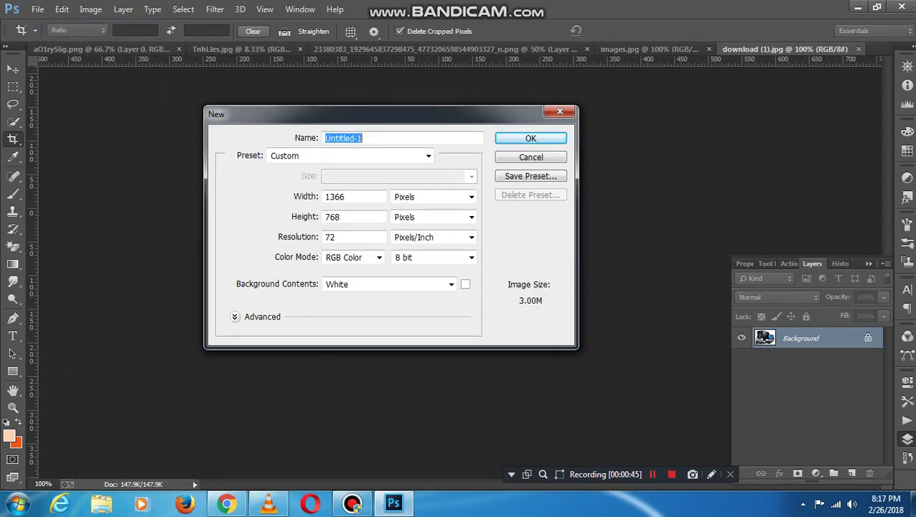
pyautogui.press('Return')
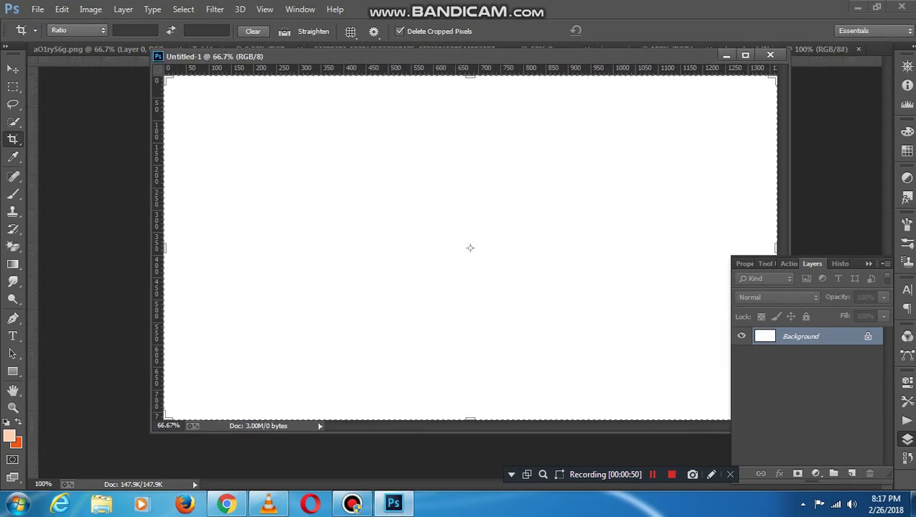
# - Bring the new document's white background into the man photo with the Move tool
pyautogui.press('v')
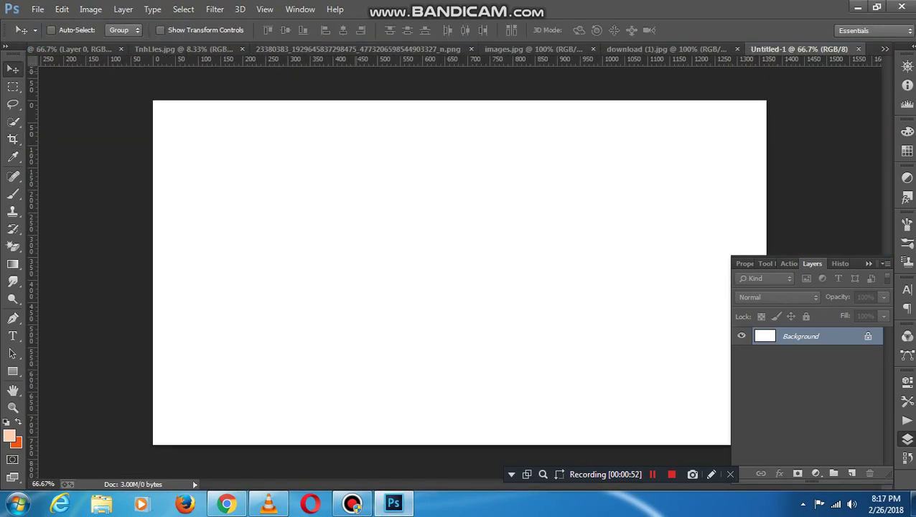
pyautogui.click(357, 49)
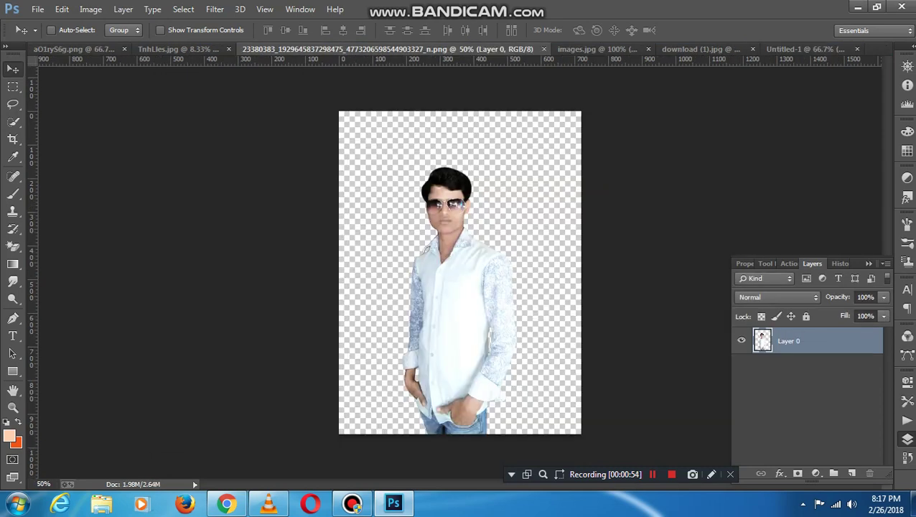
pyautogui.click(799, 48)
pyautogui.hotkey('ctrl', 'z')
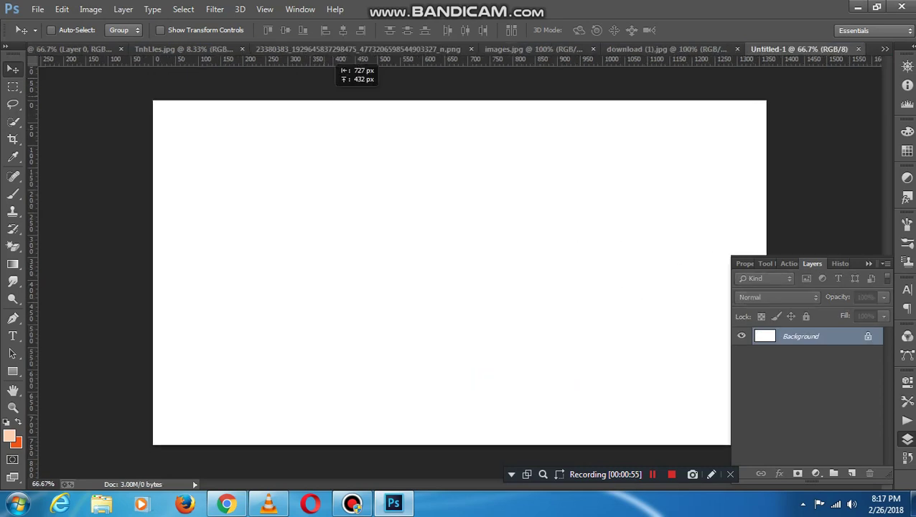
pyautogui.moveTo(618, 267)
pyautogui.mouseDown()
pyautogui.moveTo(359, 49)
pyautogui.moveTo(428, 241)
pyautogui.moveTo(516, 257)
pyautogui.moveTo(517, 297)
pyautogui.mouseUp()
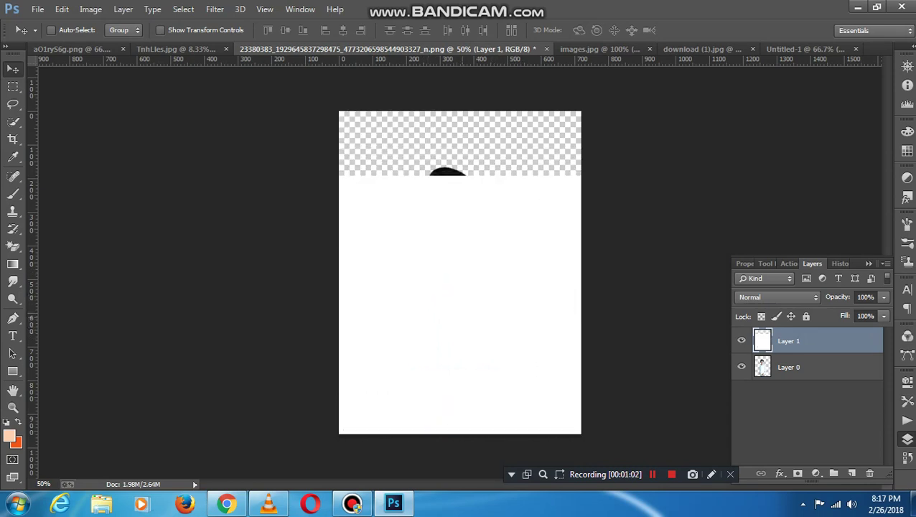
# - Stretch the white layer to fill the man's canvas and move it beneath his cutout
pyautogui.hotkey('ctrl', 't')
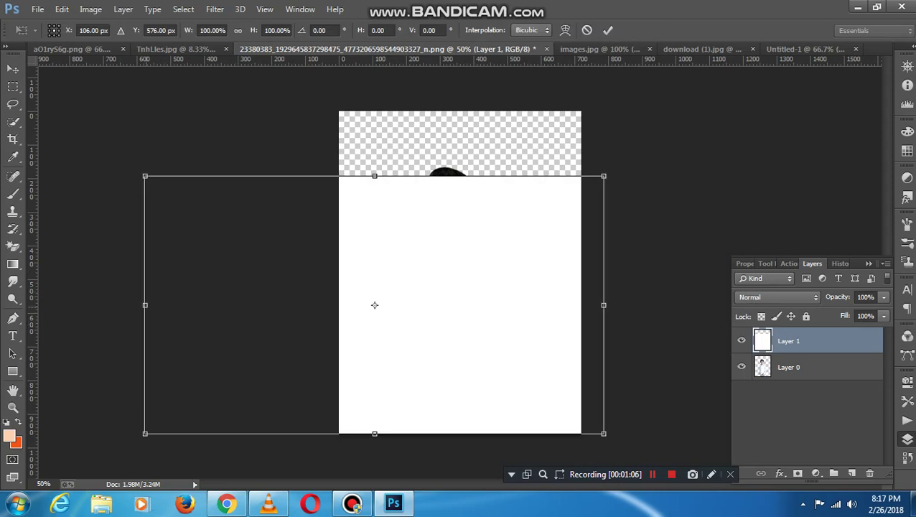
pyautogui.moveTo(145, 305); pyautogui.dragTo(339, 305)
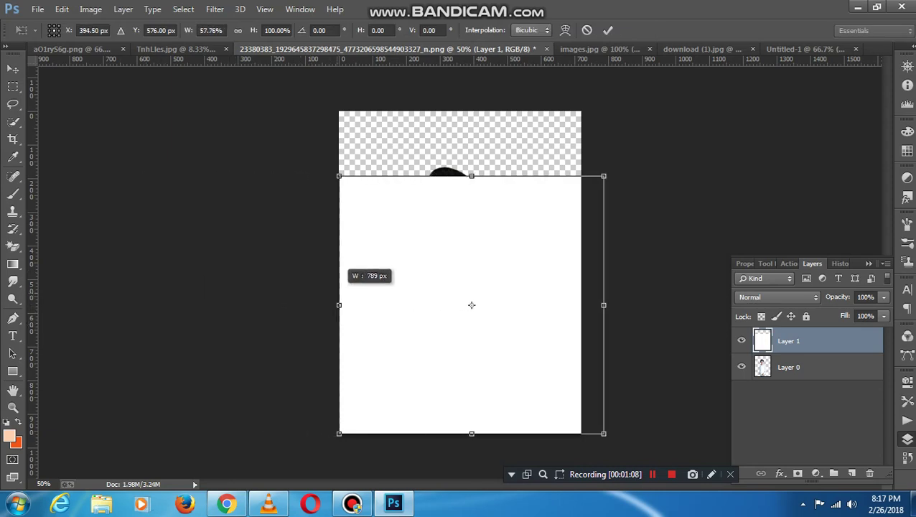
pyautogui.moveTo(472, 176); pyautogui.dragTo(472, 112)
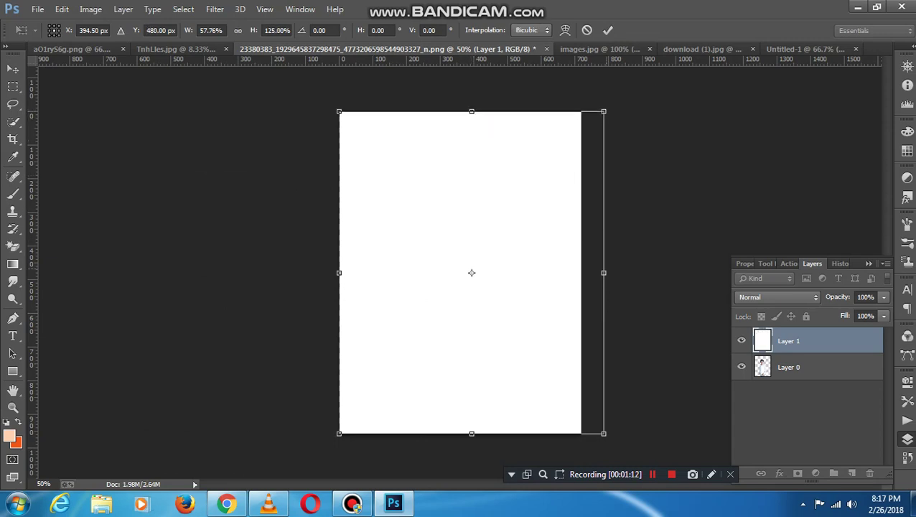
pyautogui.moveTo(604, 272); pyautogui.dragTo(581, 272)
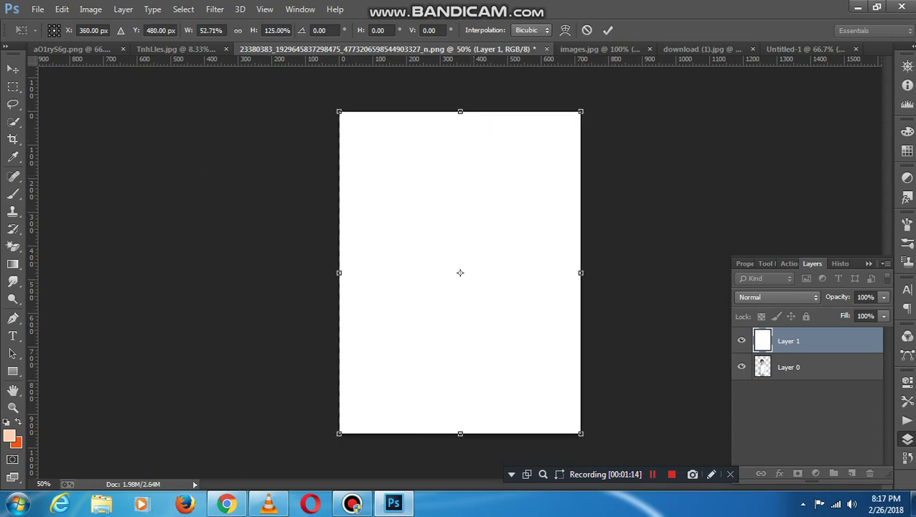
pyautogui.click(608, 30)
pyautogui.moveTo(788, 342); pyautogui.dragTo(789, 387)
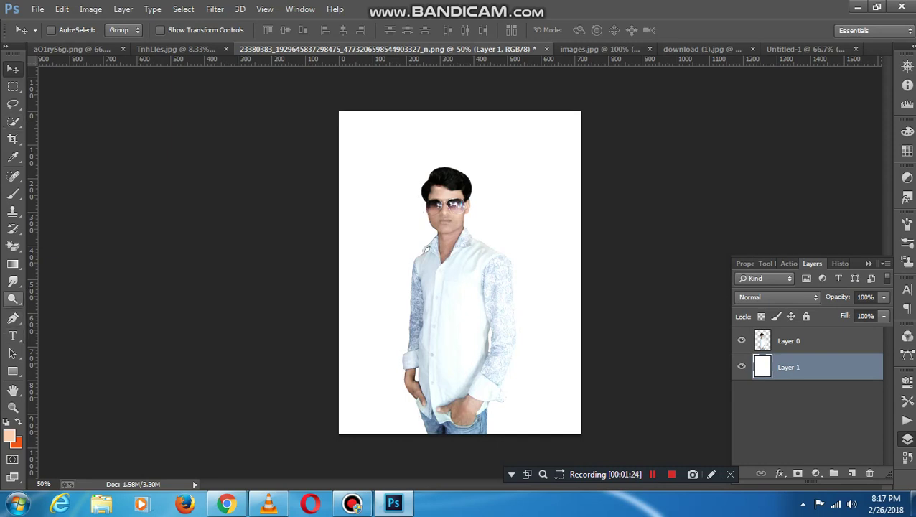
# - Fill the white layer with a diagonal blue-white-gold gradient, blue at upper left
pyautogui.click(13, 264)
pyautogui.moveTo(400, 144); pyautogui.dragTo(402, 333)
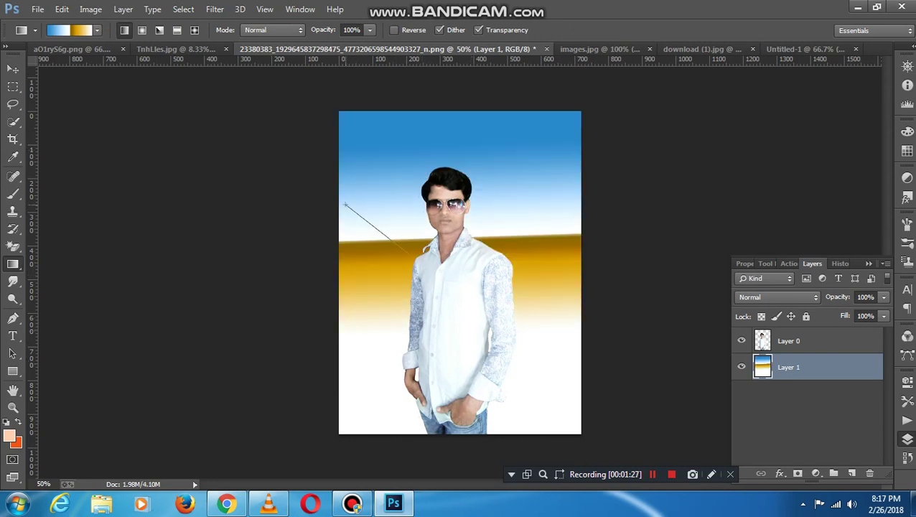
pyautogui.moveTo(344, 202); pyautogui.dragTo(533, 360)
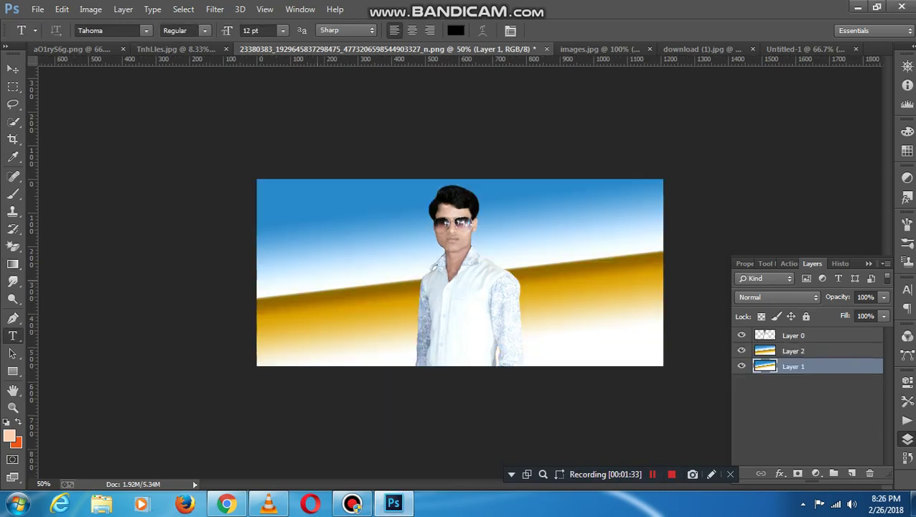
# - Add a PHOTOSHOP text layer, then a second text layer above the gradient layer
pyautogui.click(270, 267)
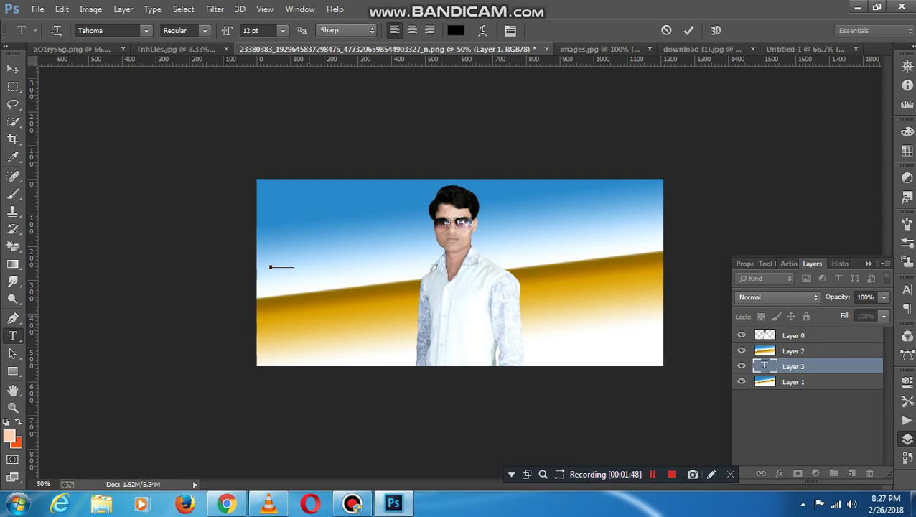
pyautogui.click(12, 68)
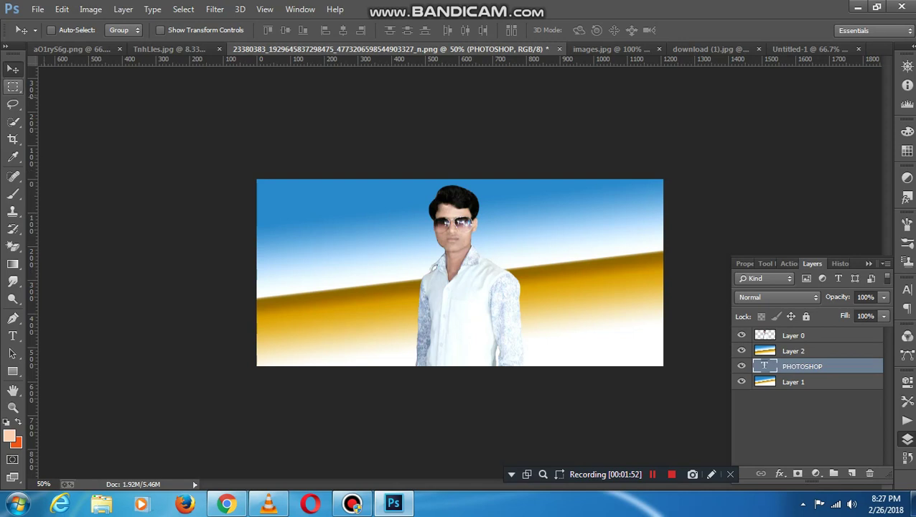
pyautogui.click(793, 381)
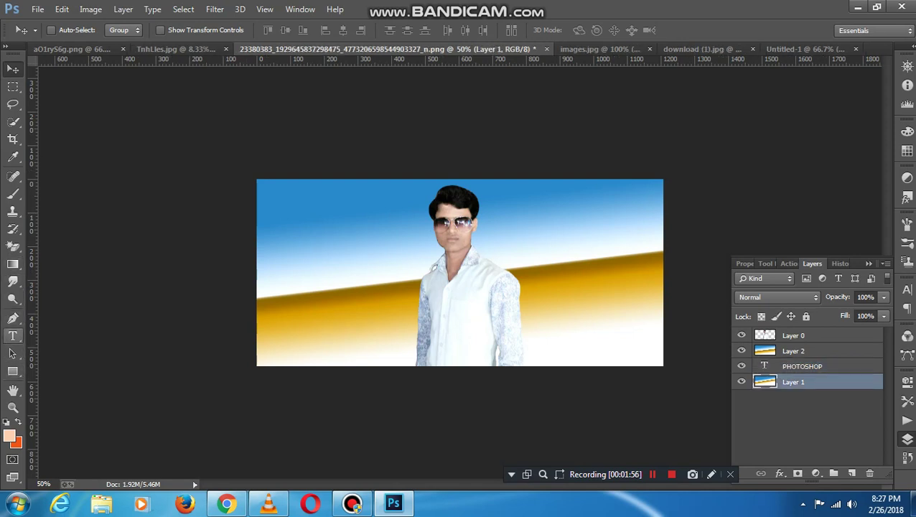
pyautogui.click(13, 336)
pyautogui.click(287, 282)
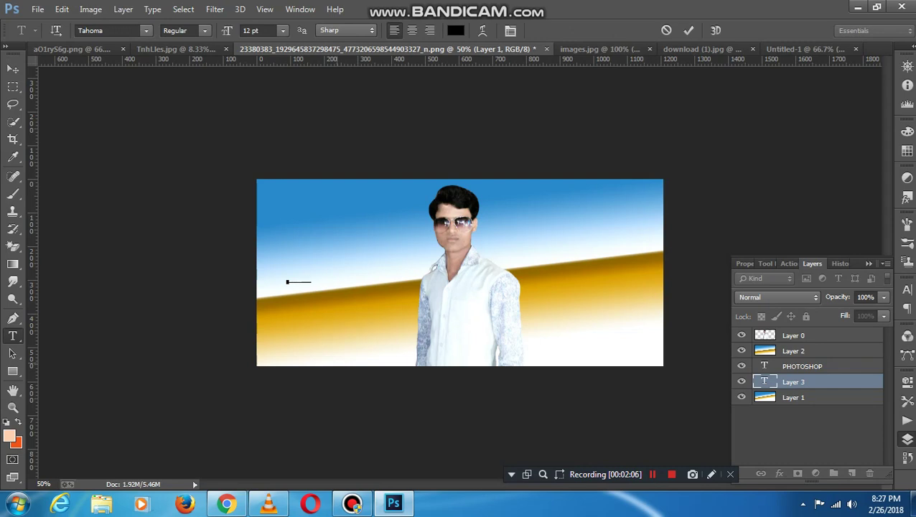
pyautogui.click(12, 68)
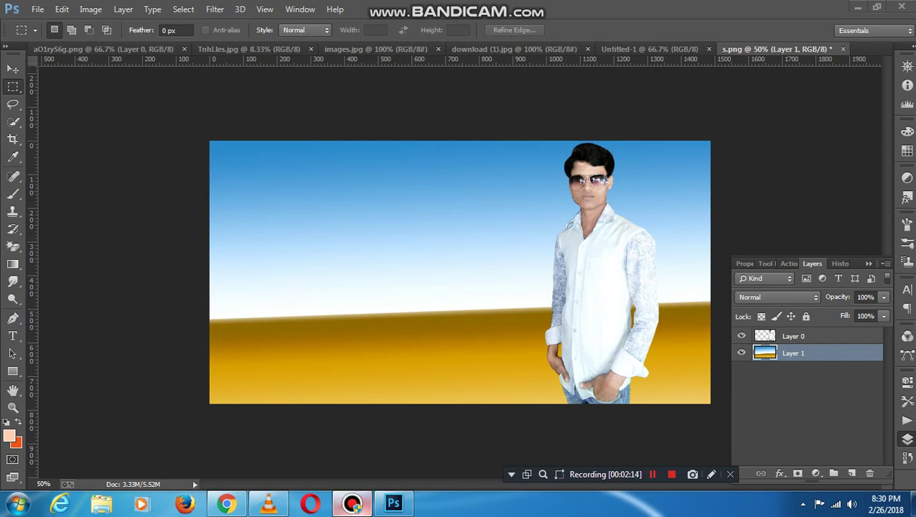
# - Add a new PHOTOSHOP text layer on the banner
pyautogui.click(352, 504)
pyautogui.click(351, 505)
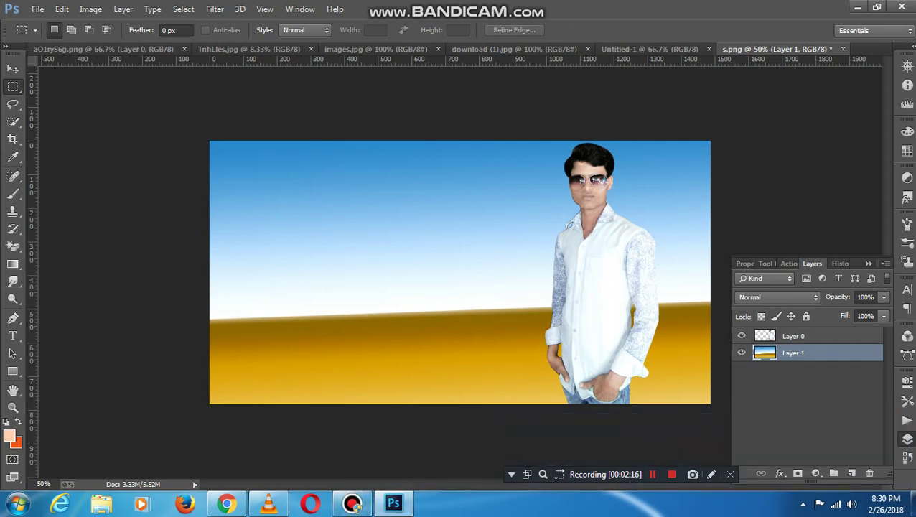
pyautogui.click(13, 335)
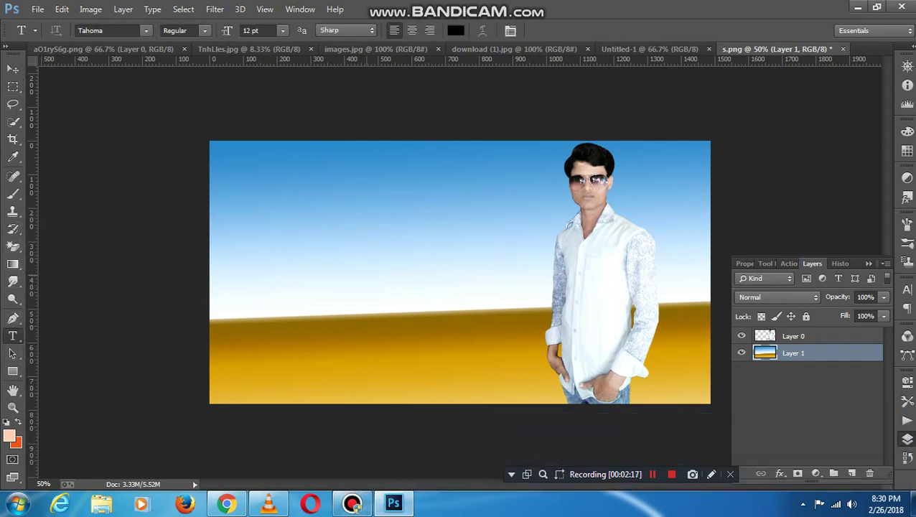
pyautogui.click(371, 261)
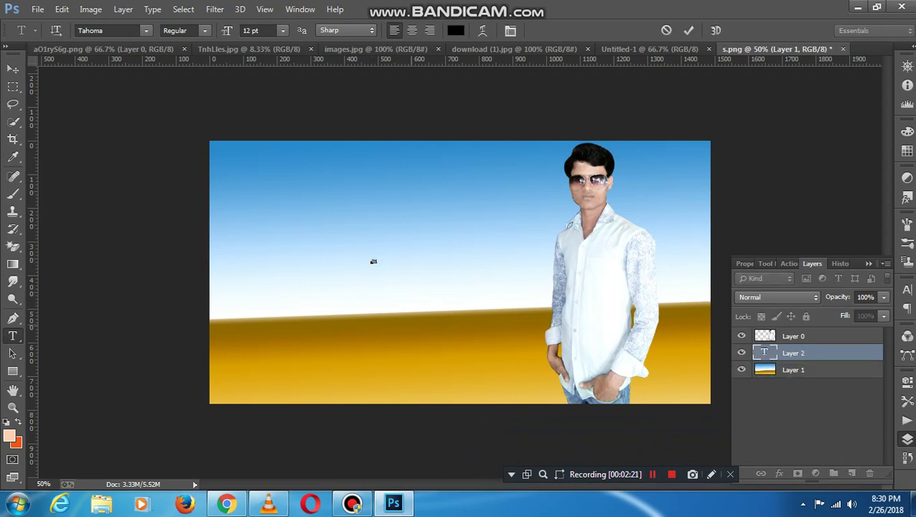
pyautogui.write('a')
pyautogui.write('a')
pyautogui.write('n')
pyautogui.hotkey('ctrl', 'Return')
pyautogui.press('v')
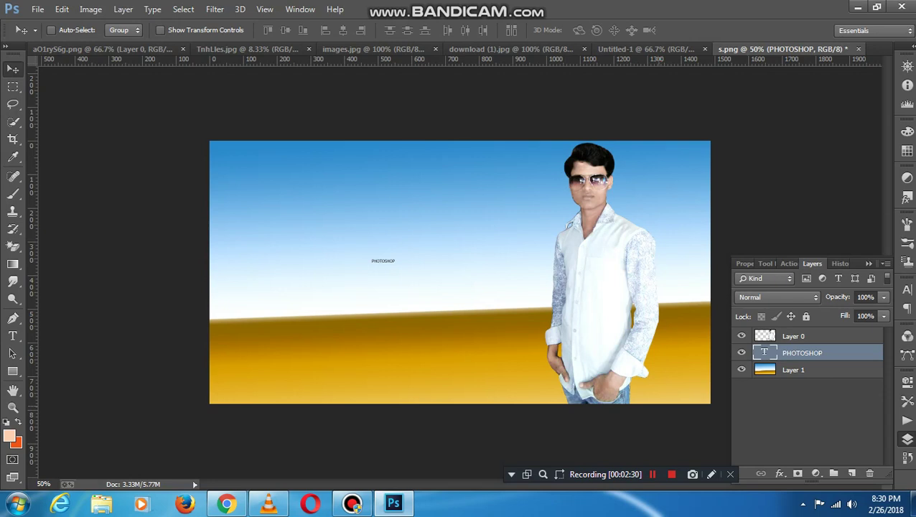
# - Scale PHOTOSHOP up to about 695% and place it upper-middle beside the man's head
pyautogui.hotkey('ctrl', 't')
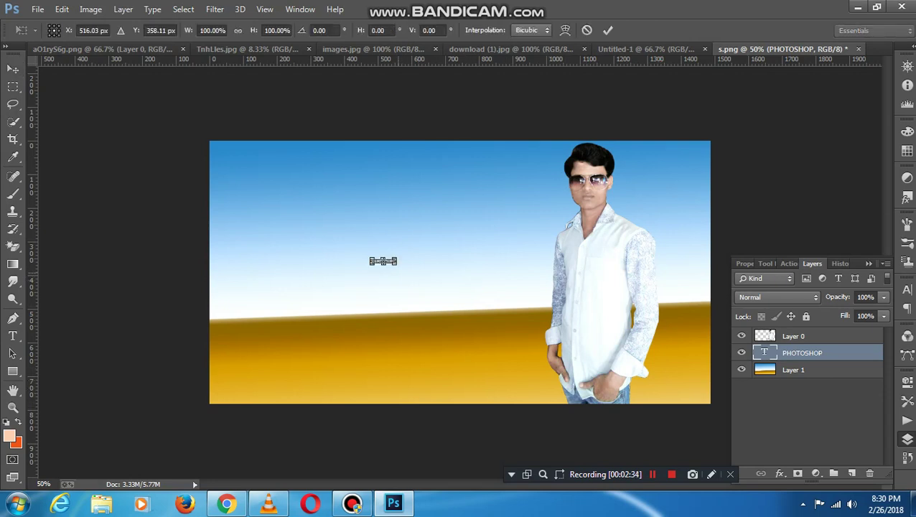
pyautogui.moveTo(397, 265); pyautogui.dragTo(462, 276)
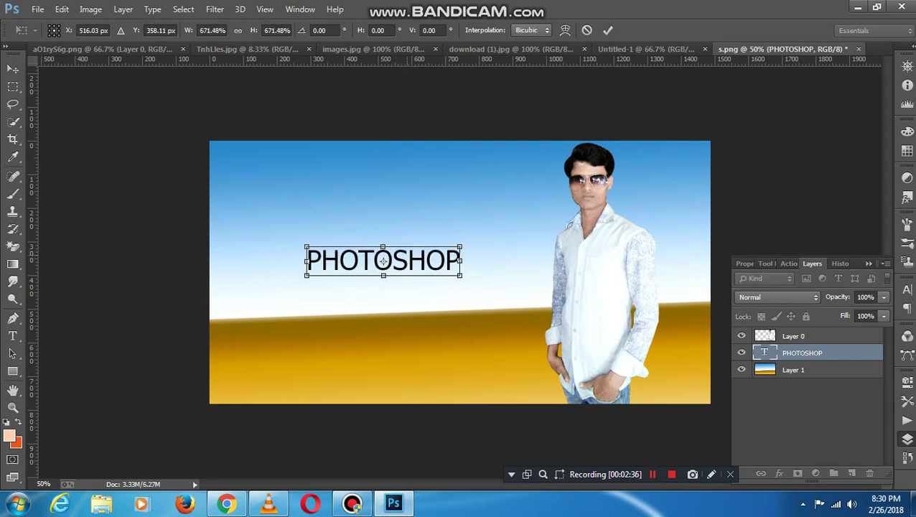
pyautogui.moveTo(384, 261); pyautogui.dragTo(447, 217)
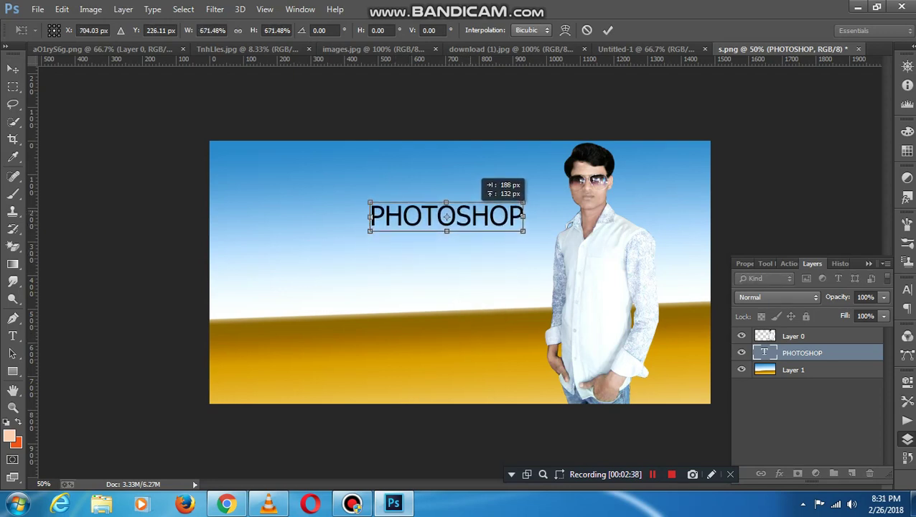
pyautogui.moveTo(525, 231)
pyautogui.mouseDown()
pyautogui.moveTo(538, 234)
pyautogui.moveTo(509, 198)
pyautogui.moveTo(509, 232)
pyautogui.moveTo(530, 239)
pyautogui.moveTo(514, 228)
pyautogui.moveTo(516, 215)
pyautogui.mouseUp()
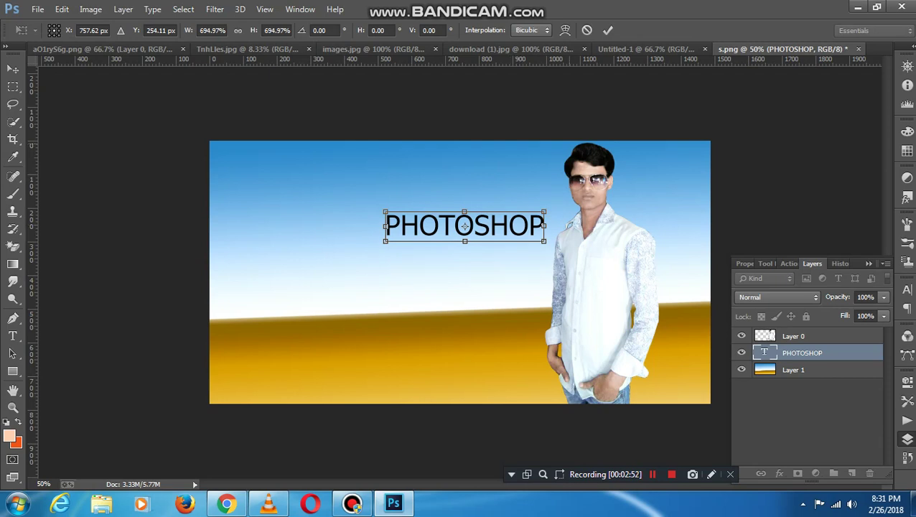
pyautogui.click(607, 30)
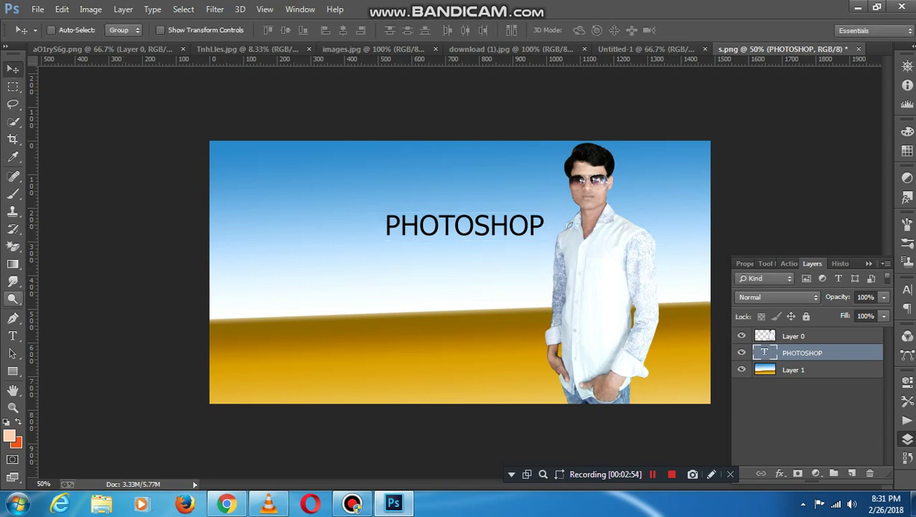
# - Add a new MOBILE text layer on the sky
pyautogui.click(12, 335)
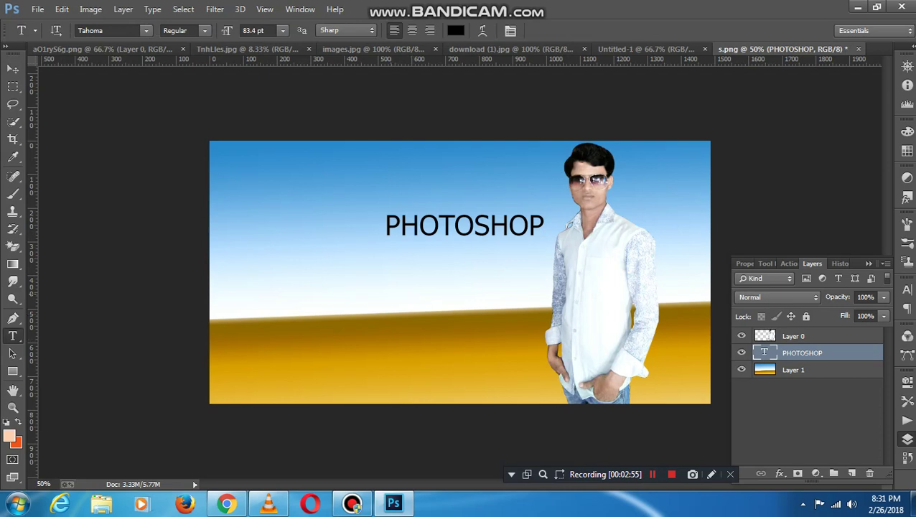
pyautogui.click(370, 281)
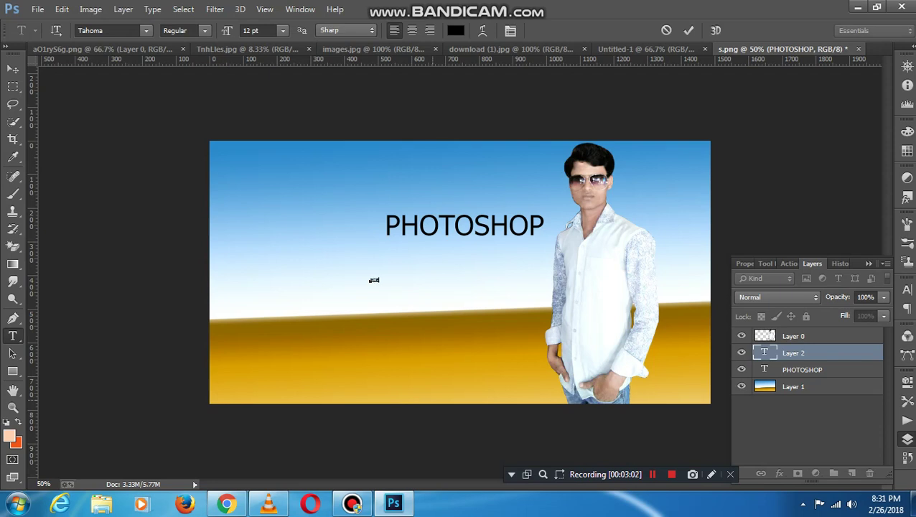
pyautogui.write('l')
pyautogui.press('BackSpace')
pyautogui.click(12, 68)
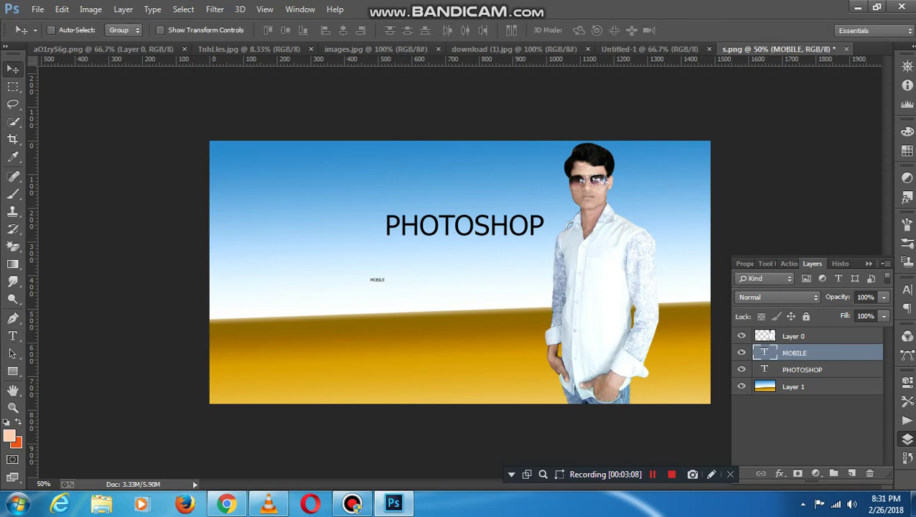
# - Scale MOBILE up to about 1065% and place it directly beneath PHOTOSHOP
pyautogui.hotkey('ctrl', 't')
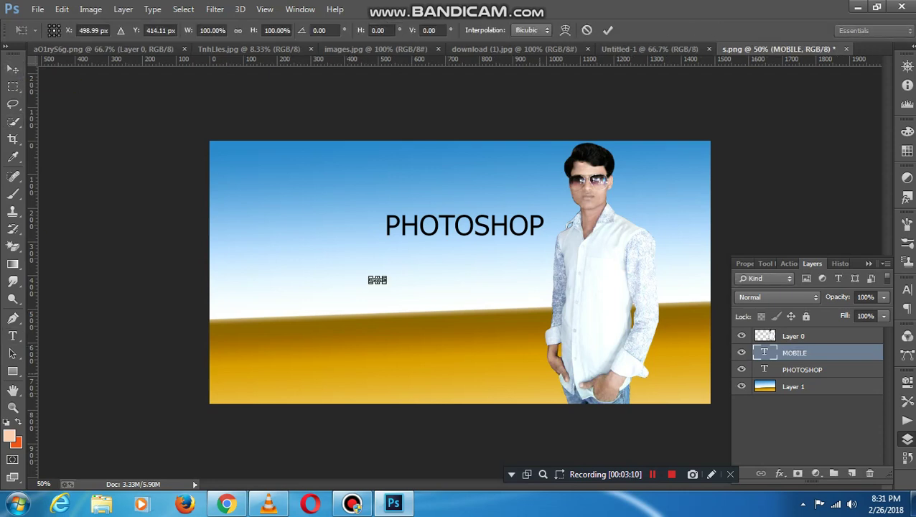
pyautogui.moveTo(387, 284); pyautogui.dragTo(452, 303)
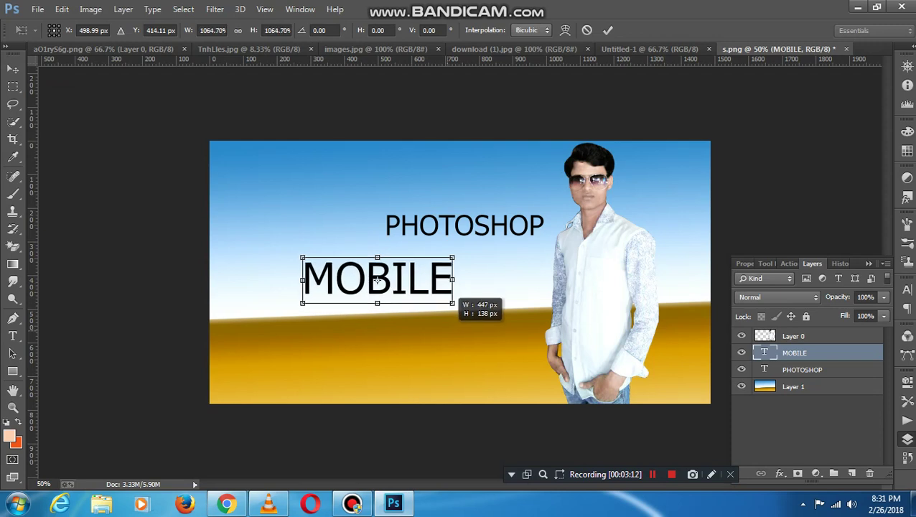
pyautogui.moveTo(376, 280); pyautogui.dragTo(468, 274)
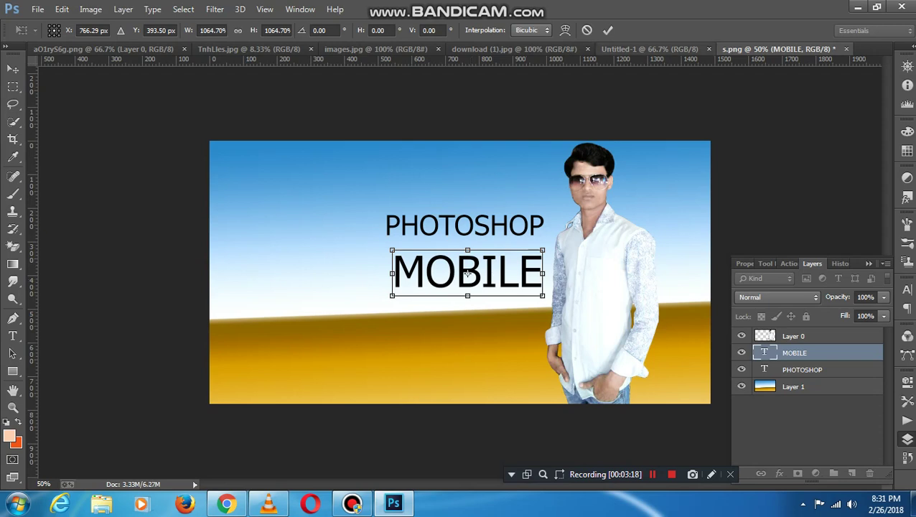
pyautogui.click(608, 30)
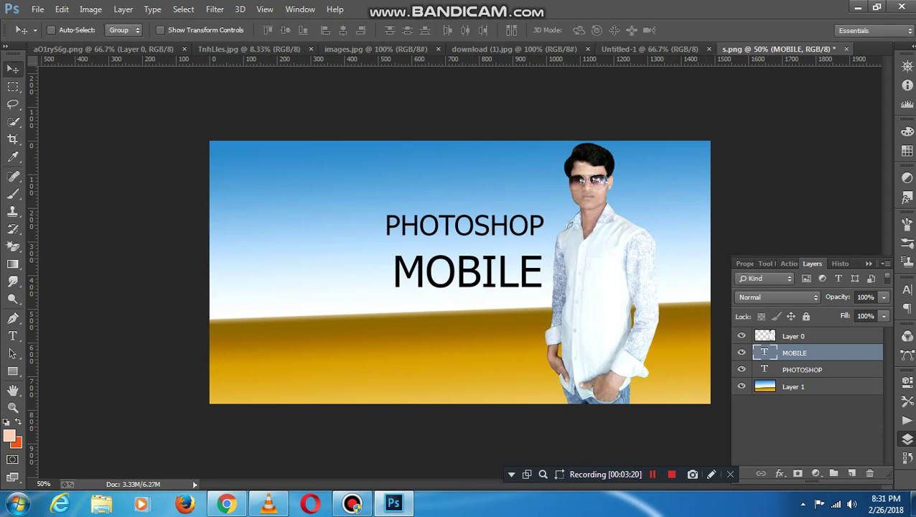
pyautogui.click(793, 336)
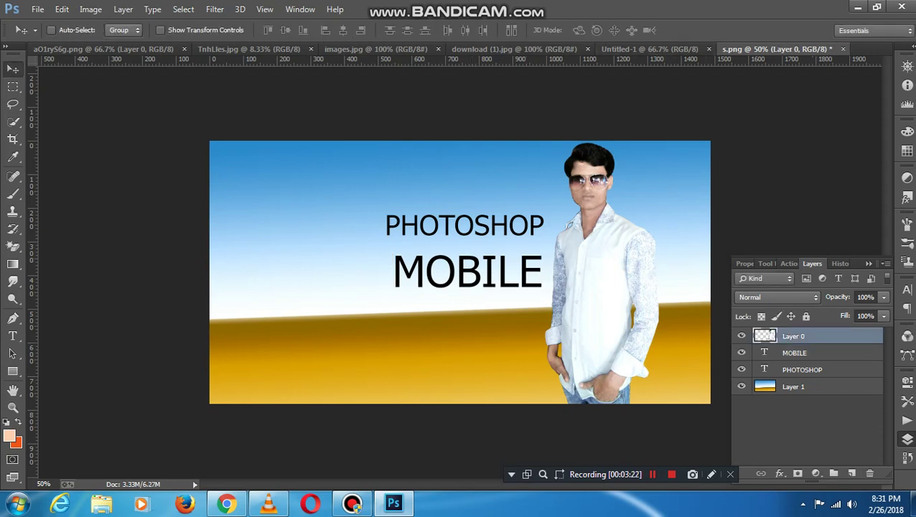
pyautogui.click(802, 369)
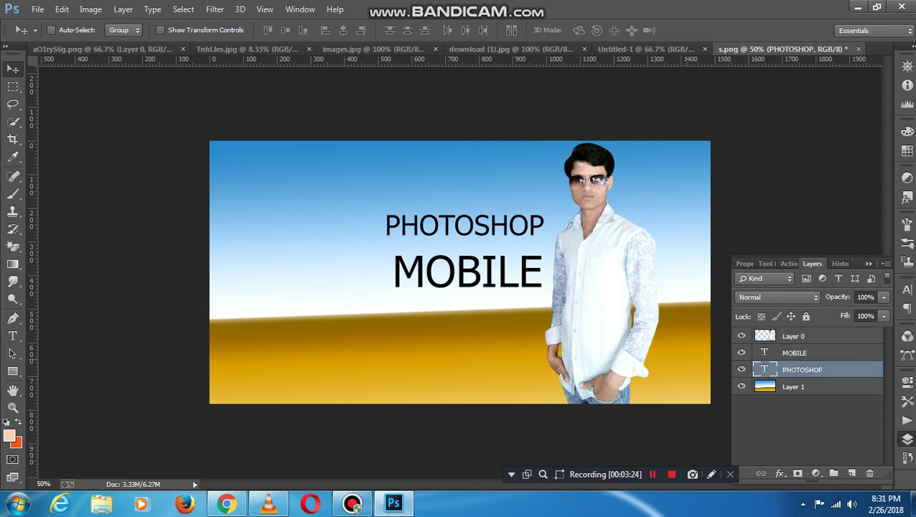
# - Stretch PHOTOSHOP taller, nudge both title lines into alignment, and bring up the laptop image
pyautogui.hotkey('ctrl', 't')
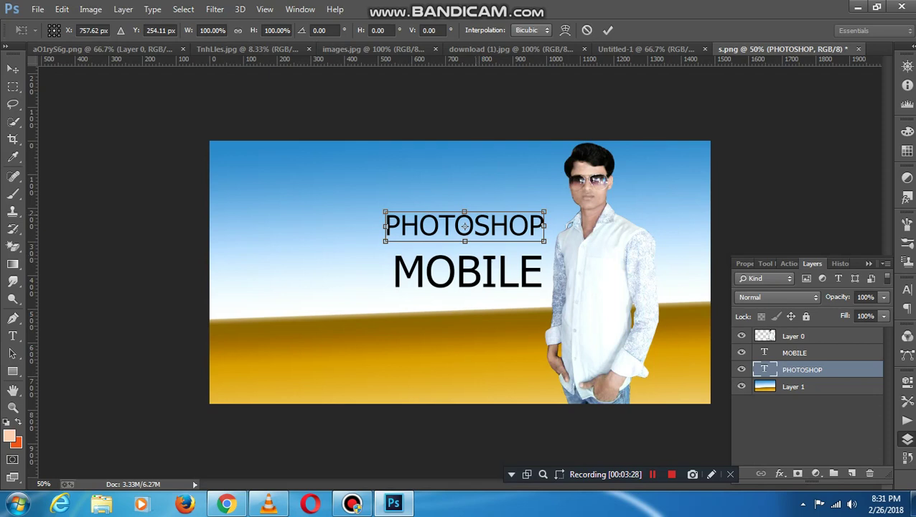
pyautogui.moveTo(465, 213); pyautogui.dragTo(465, 204)
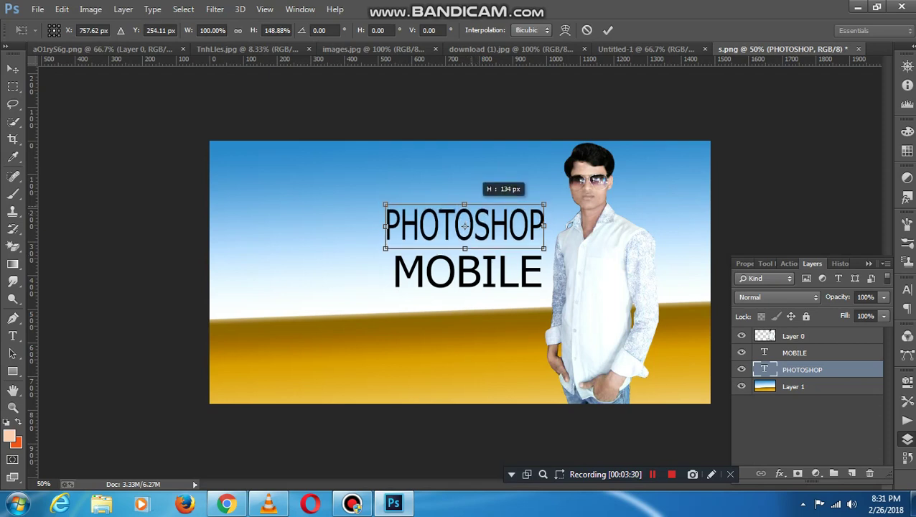
pyautogui.press('Return')
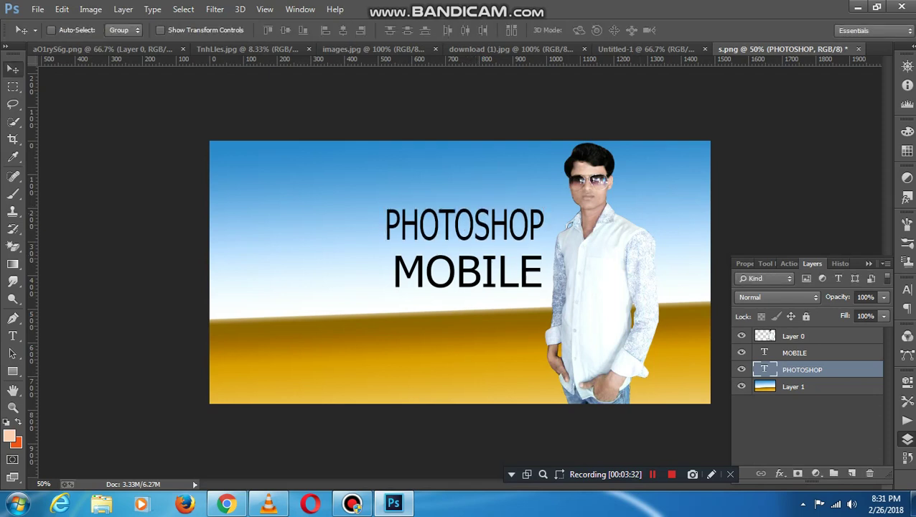
pyautogui.click(795, 353)
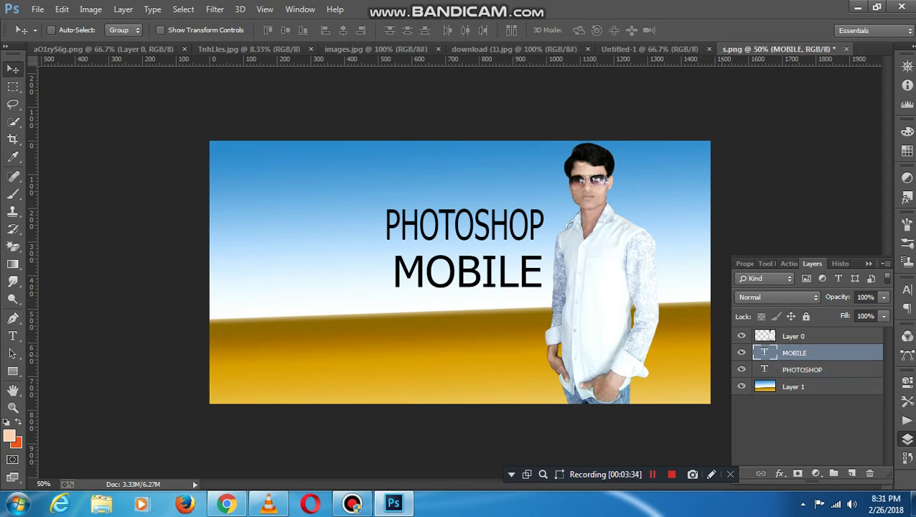
pyautogui.moveTo(553, 236); pyautogui.dragTo(569, 225)
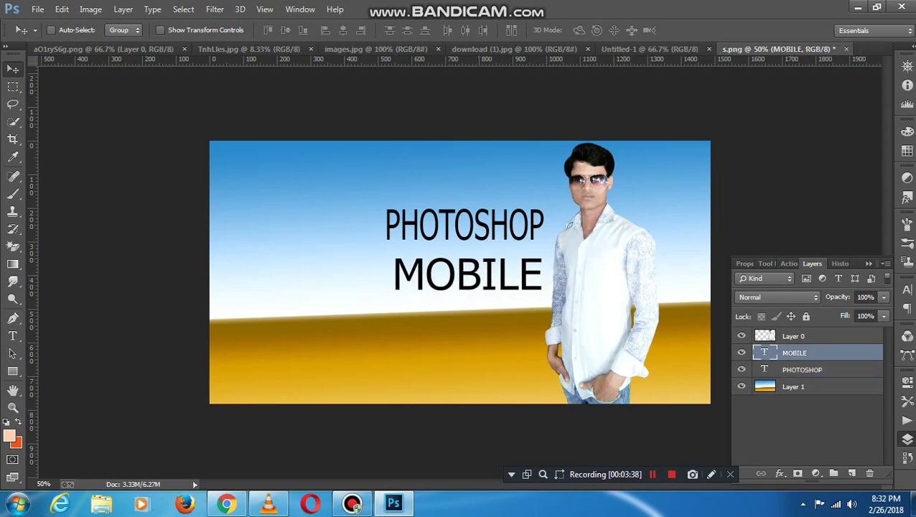
pyautogui.hotkey('alt', '[')
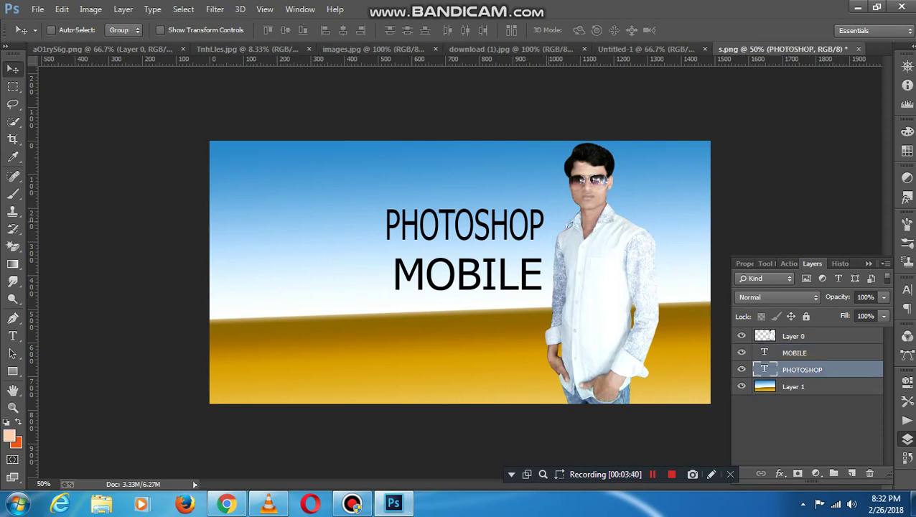
pyautogui.moveTo(558, 191); pyautogui.dragTo(559, 189)
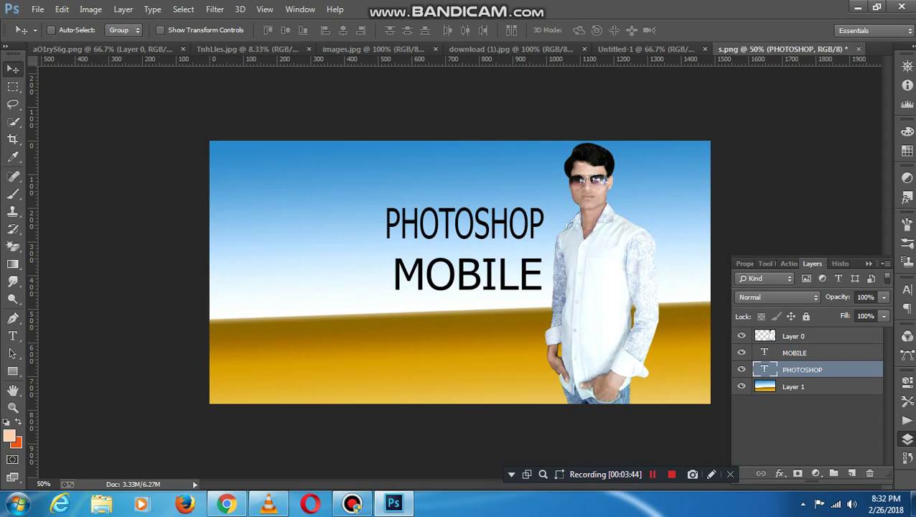
pyautogui.click(375, 49)
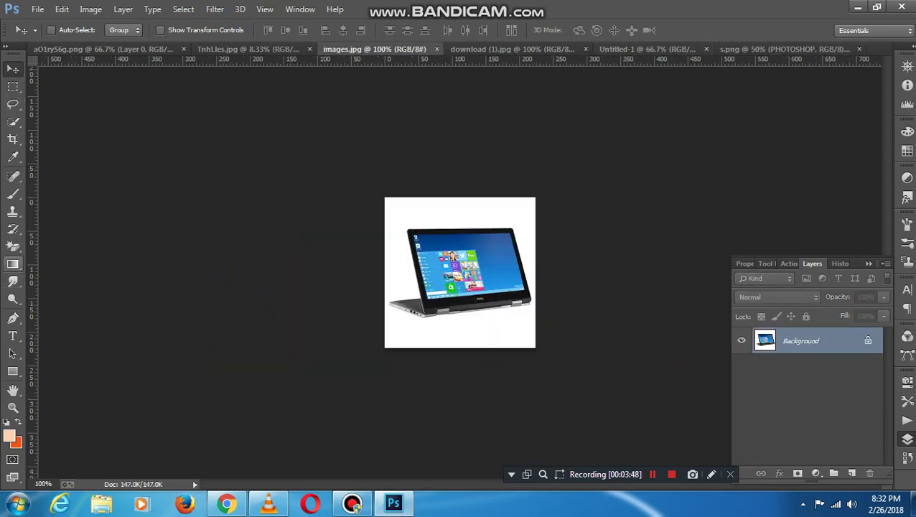
# - Remove the laptop's white background with the Magic Wand and paste the laptop into the s.png banner
pyautogui.click(13, 245)
pyautogui.click(402, 215)
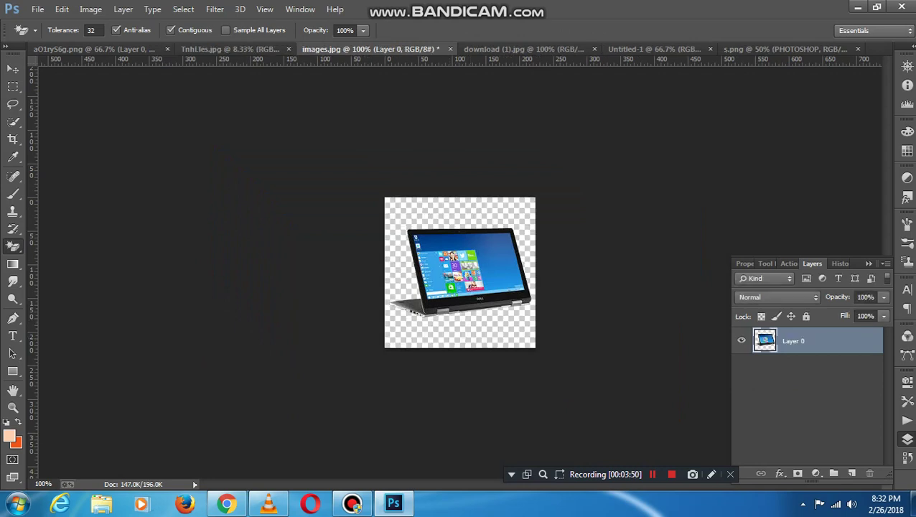
pyautogui.press('v')
pyautogui.press('Delete')
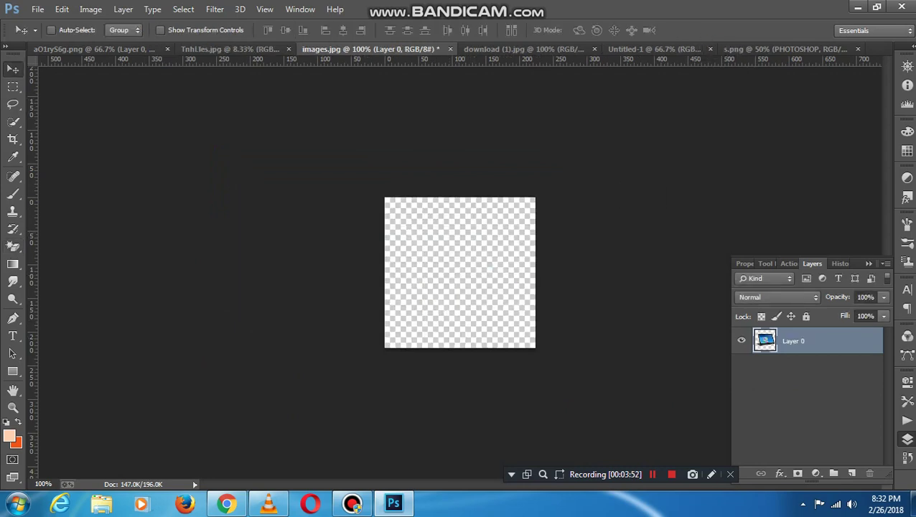
pyautogui.click(650, 49)
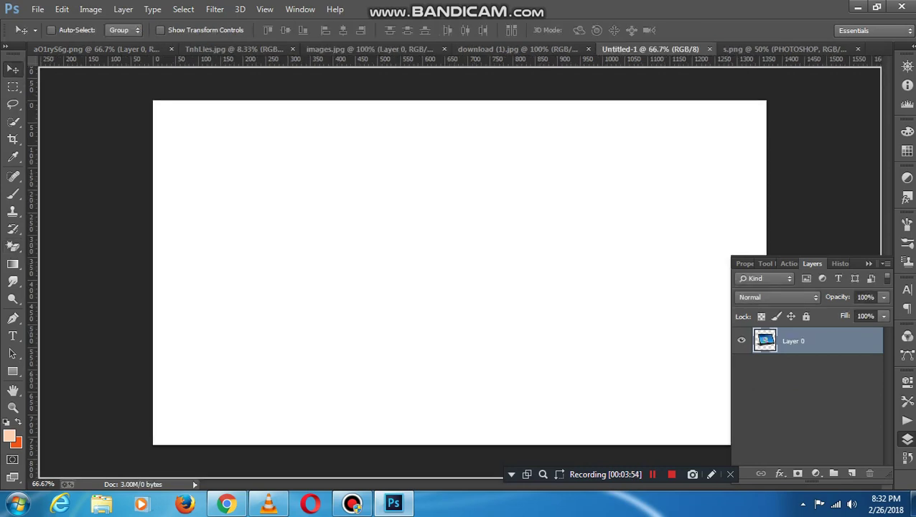
pyautogui.hotkey('ctrl', 'Tab')
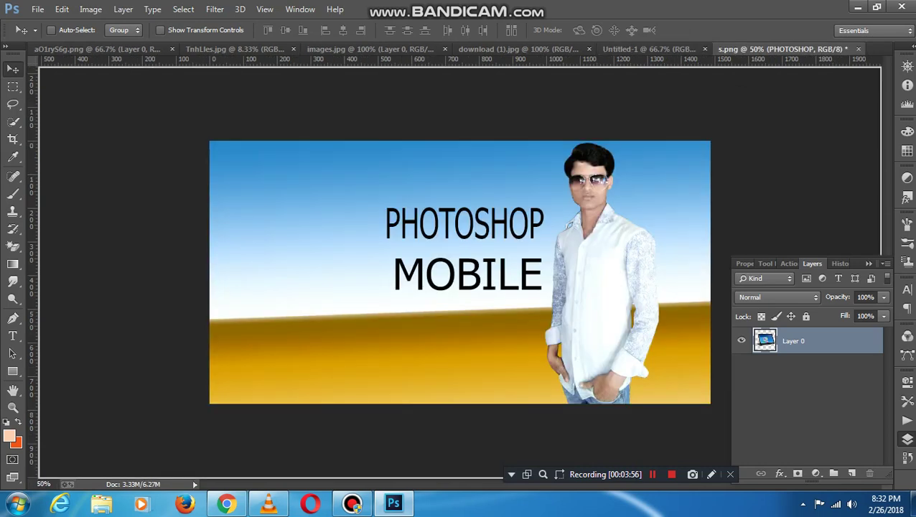
pyautogui.hotkey('ctrl', 'v')
# - Enlarge the laptop to about 202% with a slight tilt beneath MOBILE, then show TnhLles.jpg
pyautogui.moveTo(507, 368); pyautogui.dragTo(506, 352)
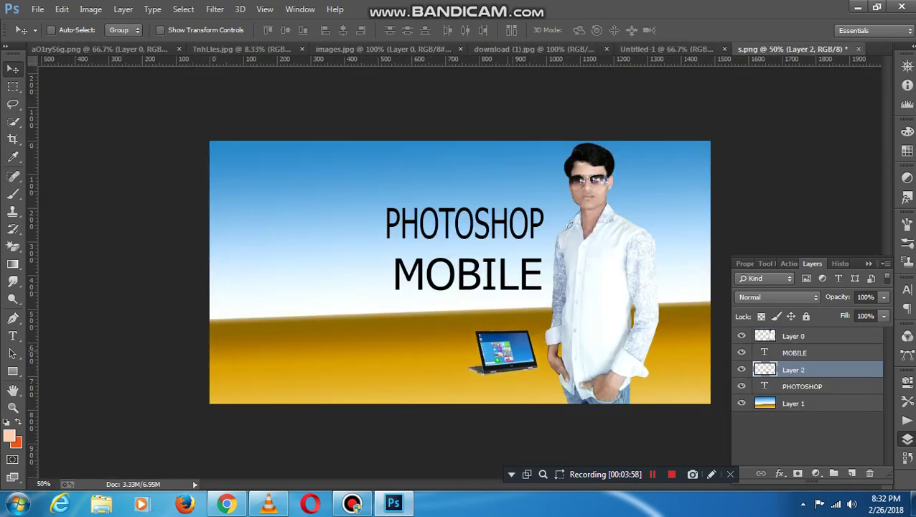
pyautogui.hotkey('ctrl', 't')
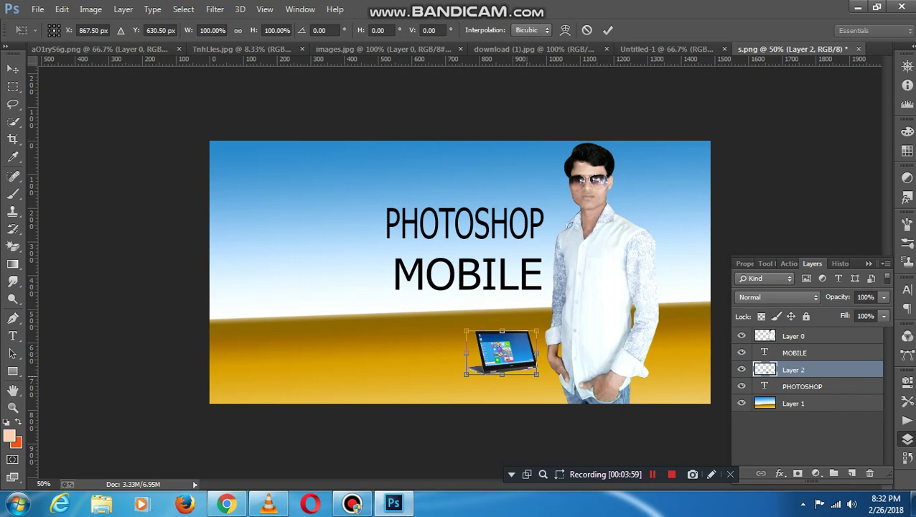
pyautogui.moveTo(538, 374); pyautogui.dragTo(565, 392)
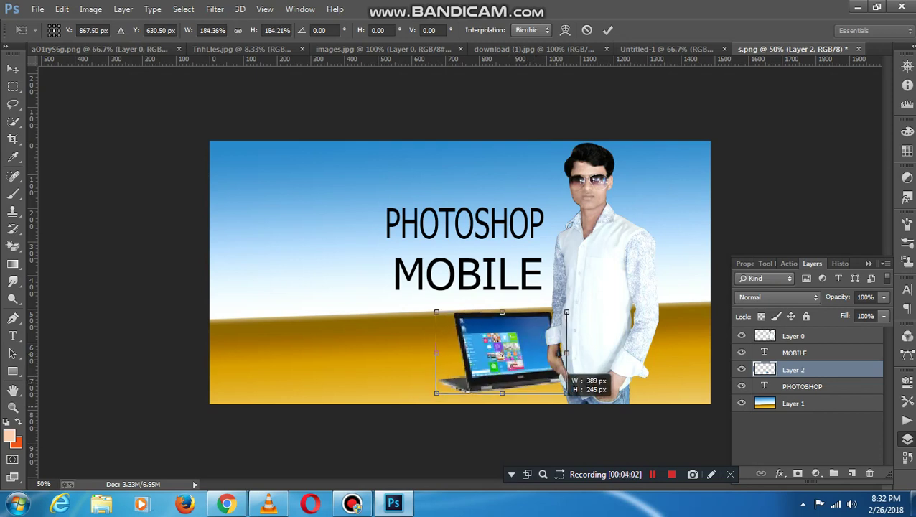
pyautogui.moveTo(564, 314)
pyautogui.mouseDown()
pyautogui.moveTo(554, 303)
pyautogui.moveTo(537, 344)
pyautogui.mouseUp()
pyautogui.moveTo(544, 294)
pyautogui.mouseDown()
pyautogui.moveTo(548, 304)
pyautogui.moveTo(499, 306)
pyautogui.mouseUp()
pyautogui.press('Return')
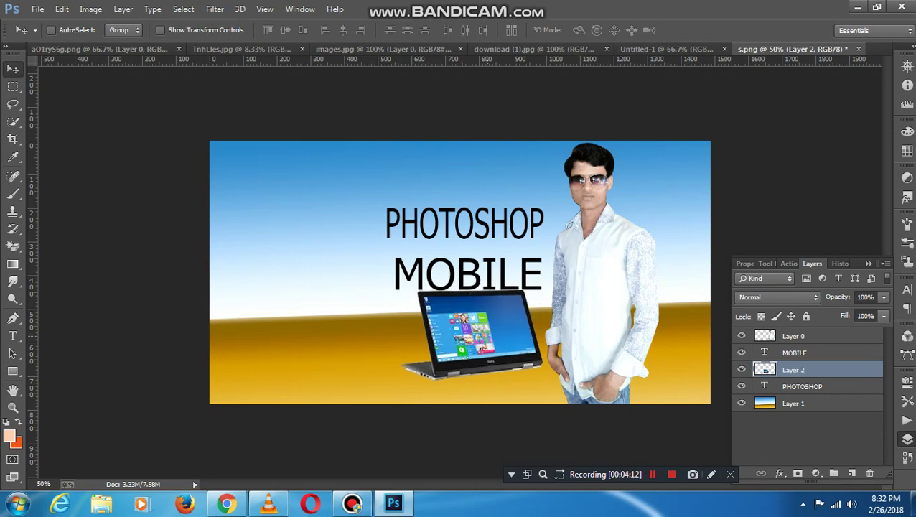
pyautogui.press('Down')
pyautogui.press('Down')
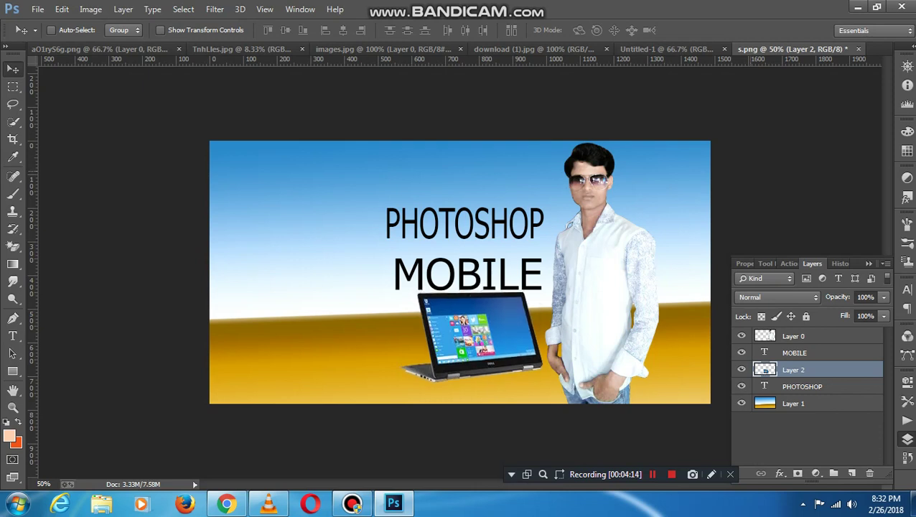
pyautogui.hotkey('ctrl', 'shift', 'Tab')
pyautogui.hotkey('ctrl', 'shift', 'Tab')
pyautogui.hotkey('ctrl', 'shift', 'Tab')
pyautogui.hotkey('ctrl', 'shift', 'Tab')
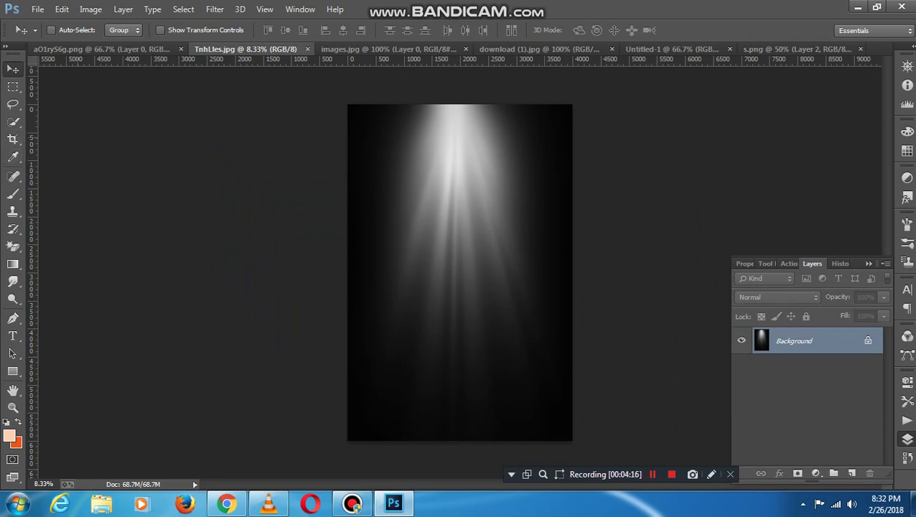
# - Carry the computer set from download (1).jpg into the banner as Layer 3, left of the laptop
pyautogui.hotkey('ctrl', 'Tab')
pyautogui.hotkey('ctrl', 'Tab')
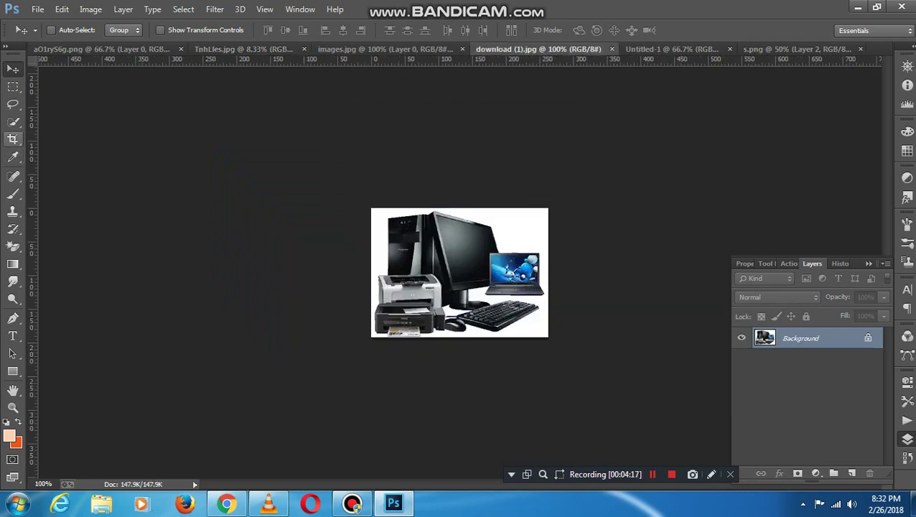
pyautogui.click(13, 247)
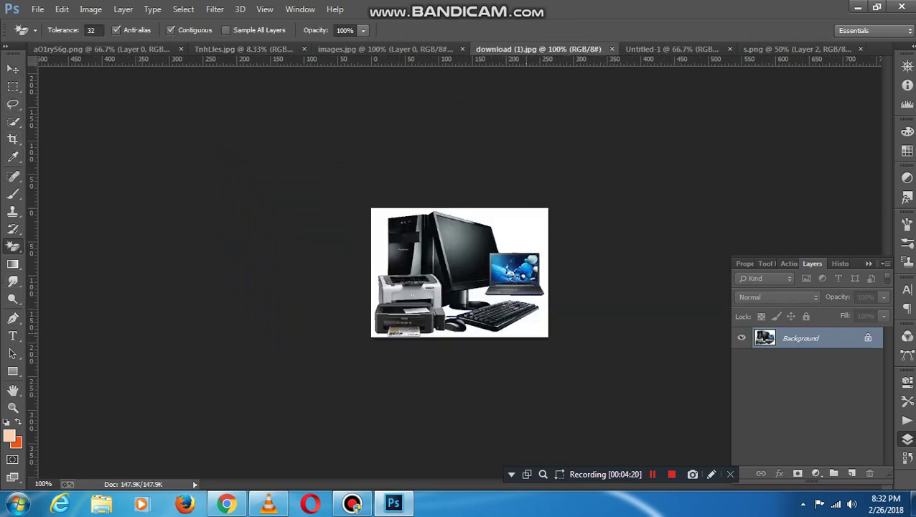
pyautogui.click(13, 69)
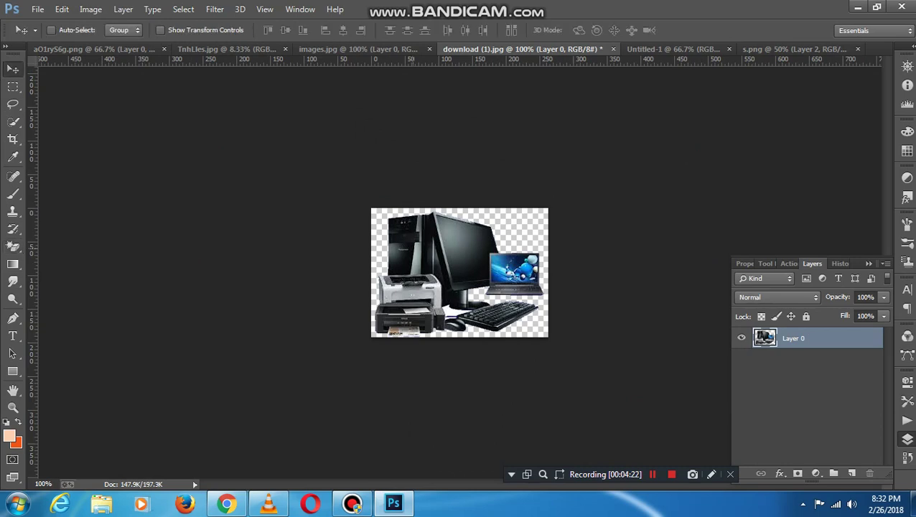
pyautogui.moveTo(460, 272)
pyautogui.mouseDown()
pyautogui.moveTo(794, 48)
pyautogui.moveTo(323, 327)
pyautogui.mouseUp()
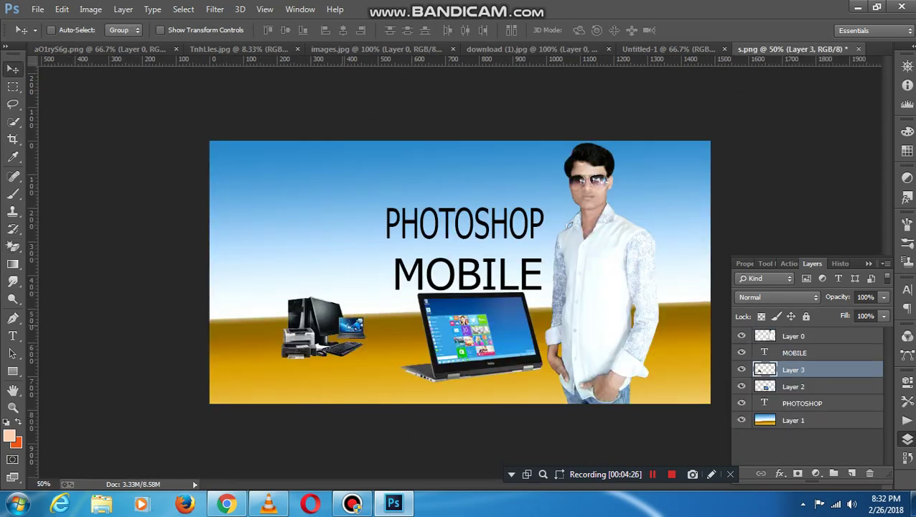
# - Scale the computer set to about 174%, shift it right toward the laptop, then show TnhLles.jpg
pyautogui.hotkey('ctrl', 't')
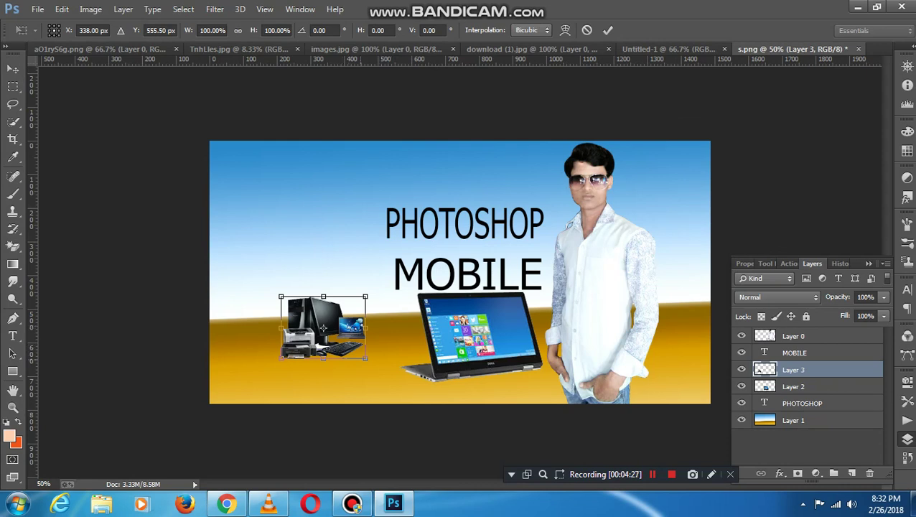
pyautogui.moveTo(367, 358); pyautogui.dragTo(398, 381)
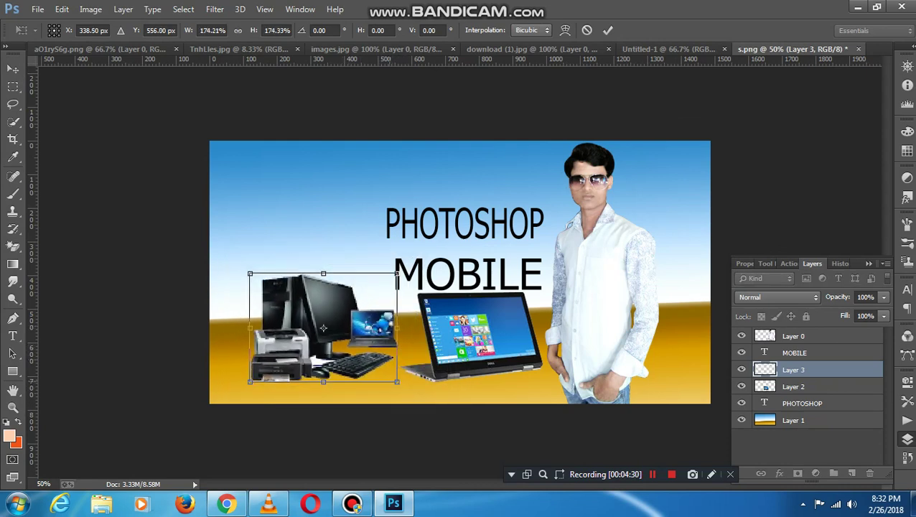
pyautogui.moveTo(323, 328); pyautogui.dragTo(341, 328)
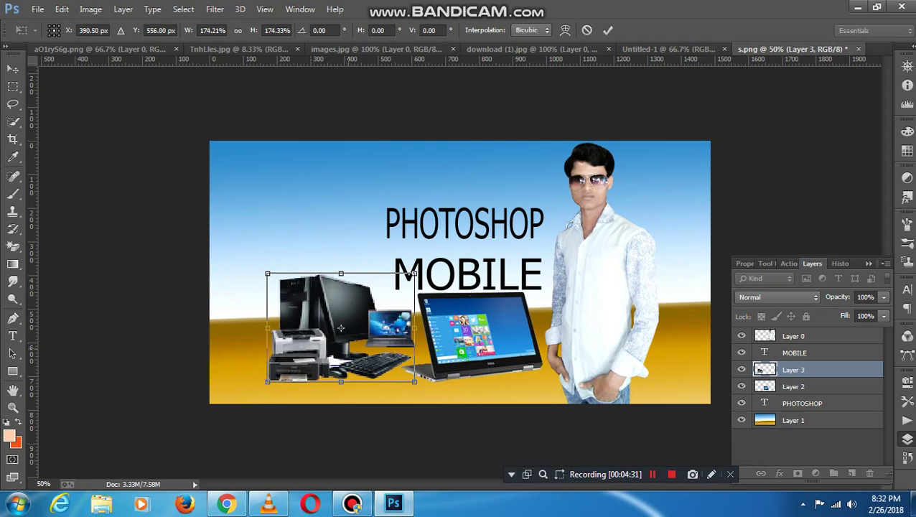
pyautogui.press('Return')
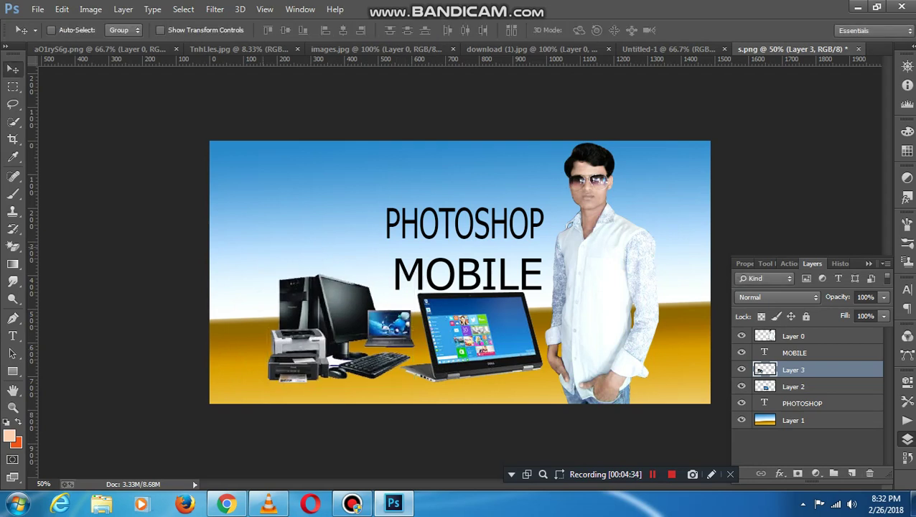
pyautogui.click(240, 49)
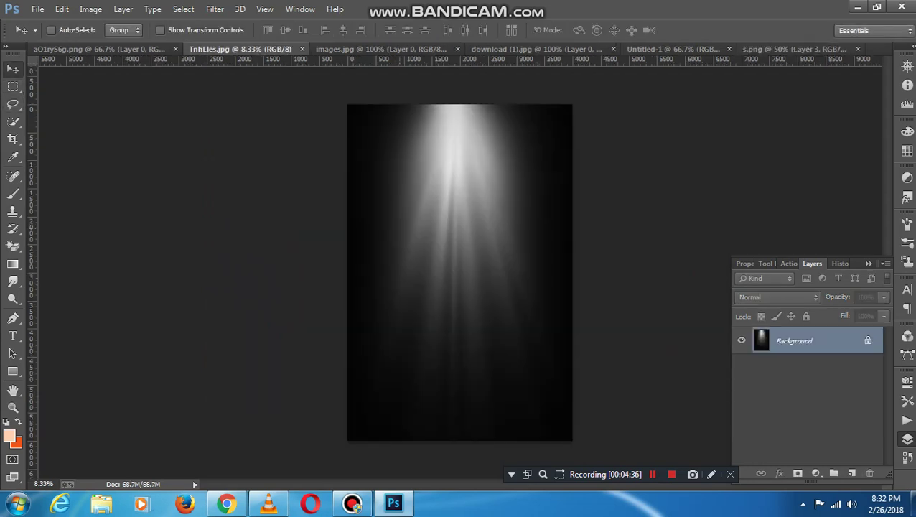
# - Drag the light-rays image into the banner as Layer 4 and begin scaling it down
pyautogui.moveTo(649, 168)
pyautogui.mouseDown()
pyautogui.moveTo(797, 36)
pyautogui.moveTo(790, 87)
pyautogui.moveTo(459, 273)
pyautogui.mouseUp()
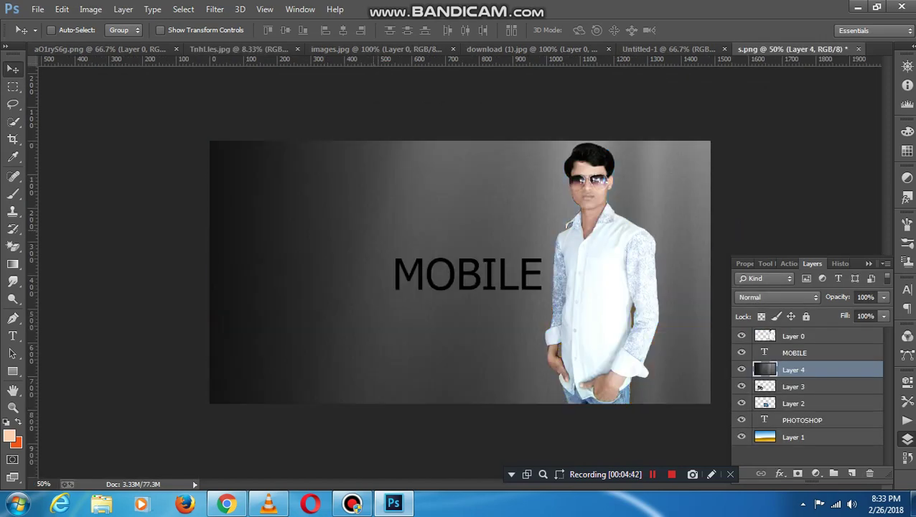
pyautogui.hotkey('ctrl', 't')
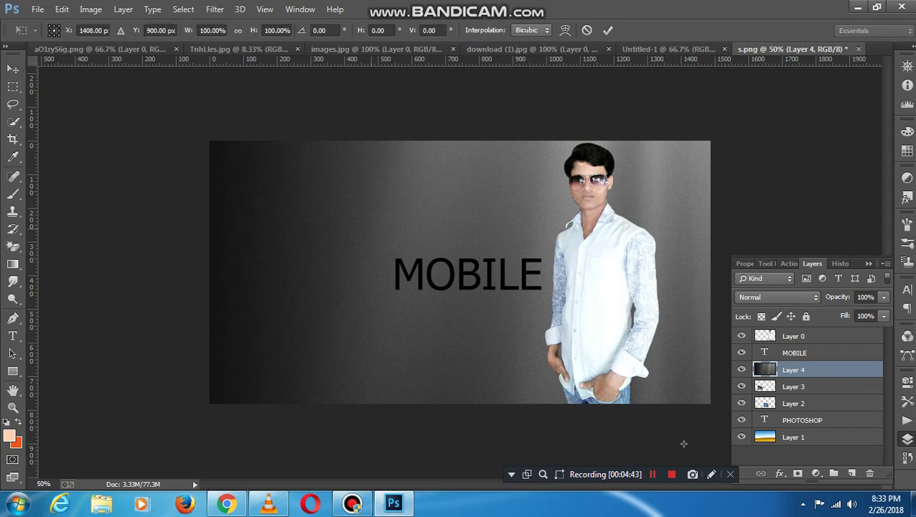
pyautogui.moveTo(683, 443)
pyautogui.mouseDown()
pyautogui.moveTo(856, 513)
pyautogui.moveTo(809, 513)
pyautogui.mouseUp()
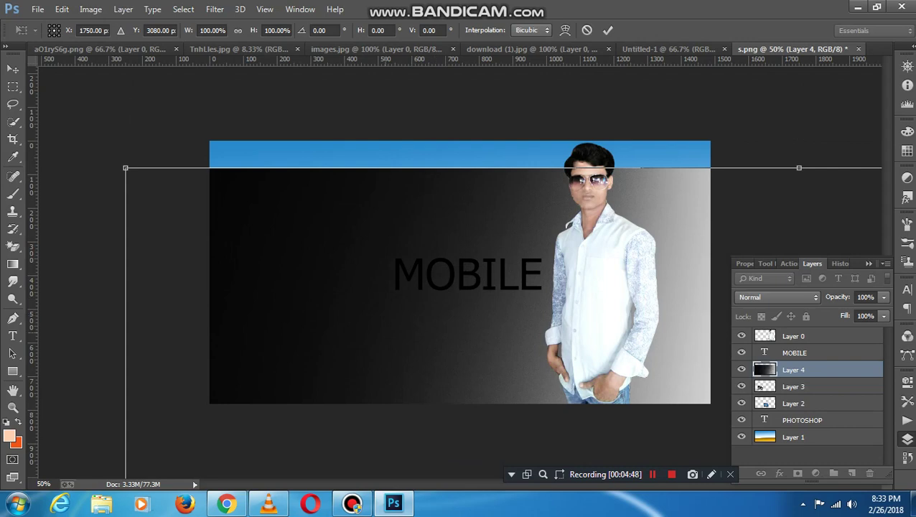
pyautogui.moveTo(126, 168); pyautogui.dragTo(210, 304)
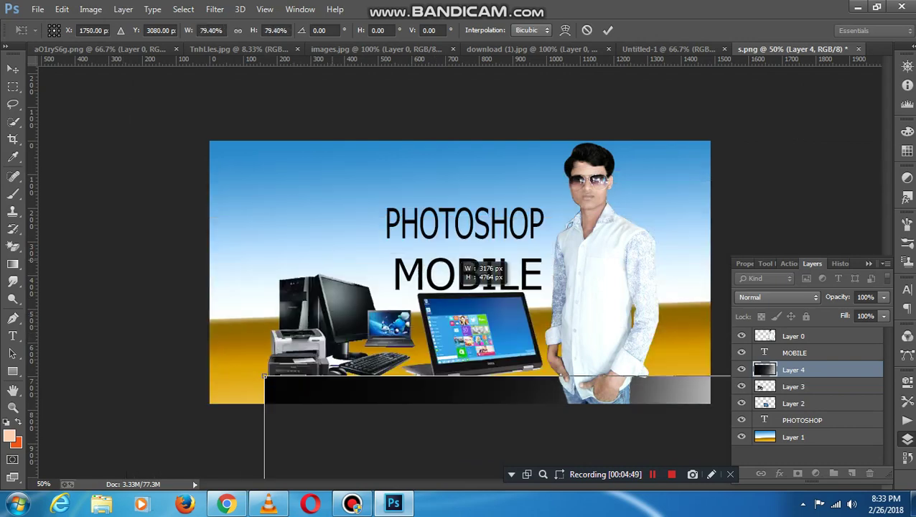
pyautogui.moveTo(482, 307); pyautogui.dragTo(432, 257)
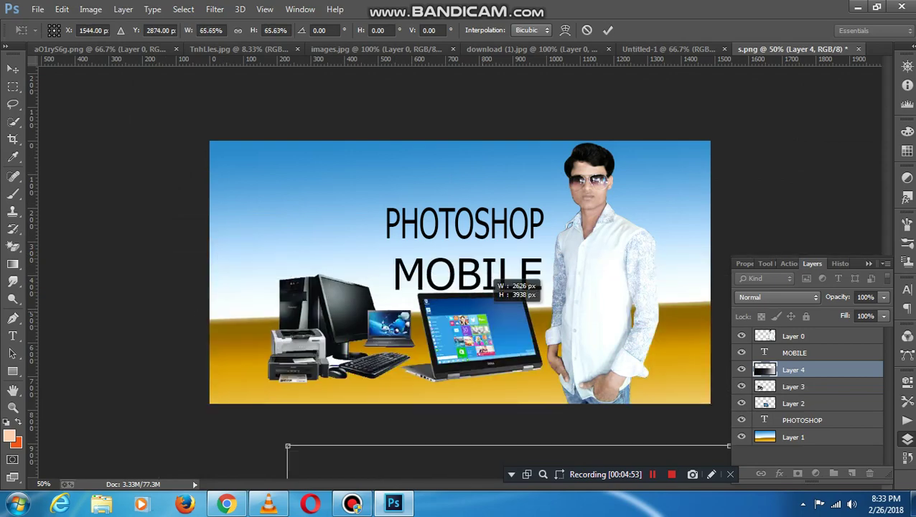
# - Shrink the light rays to about 22% over the left-centre and bring the layer to the front
pyautogui.moveTo(159, 253); pyautogui.dragTo(221, 348)
pyautogui.moveTo(475, 347); pyautogui.dragTo(411, 223)
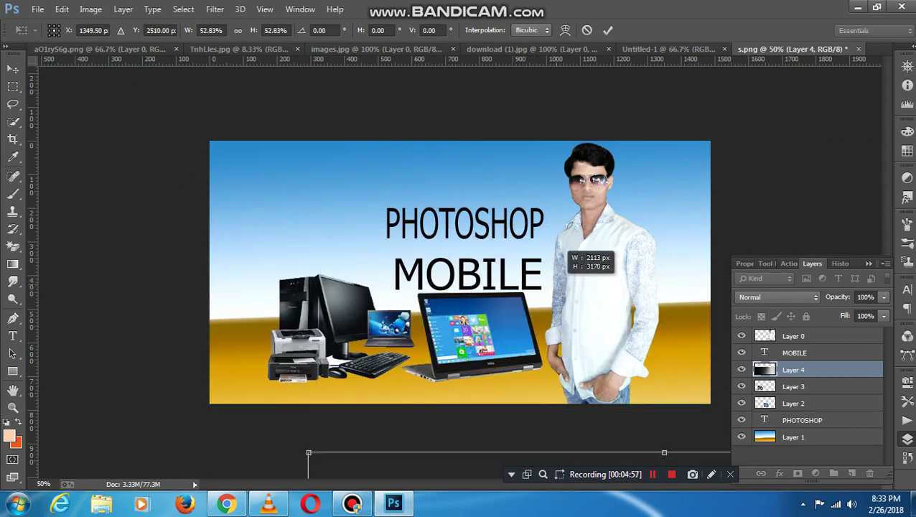
pyautogui.moveTo(567, 224); pyautogui.dragTo(571, 240)
pyautogui.moveTo(503, 474); pyautogui.dragTo(381, 164)
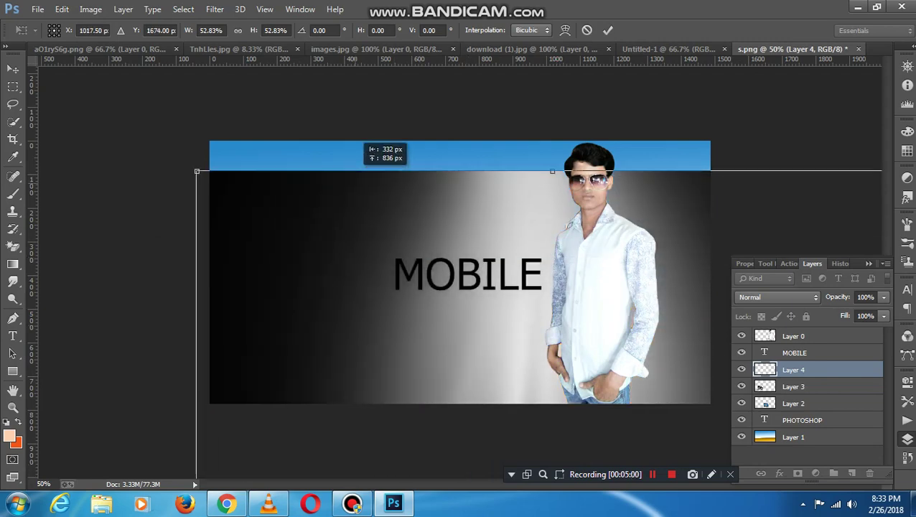
pyautogui.moveTo(188, 143); pyautogui.dragTo(317, 337)
pyautogui.moveTo(460, 359); pyautogui.dragTo(390, 229)
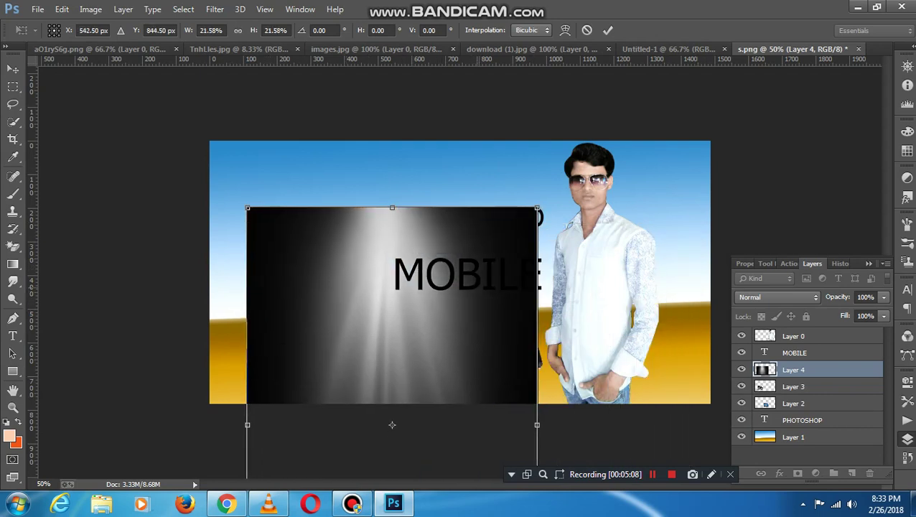
pyautogui.press('Return')
pyautogui.hotkey('ctrl', 'shift', ']')
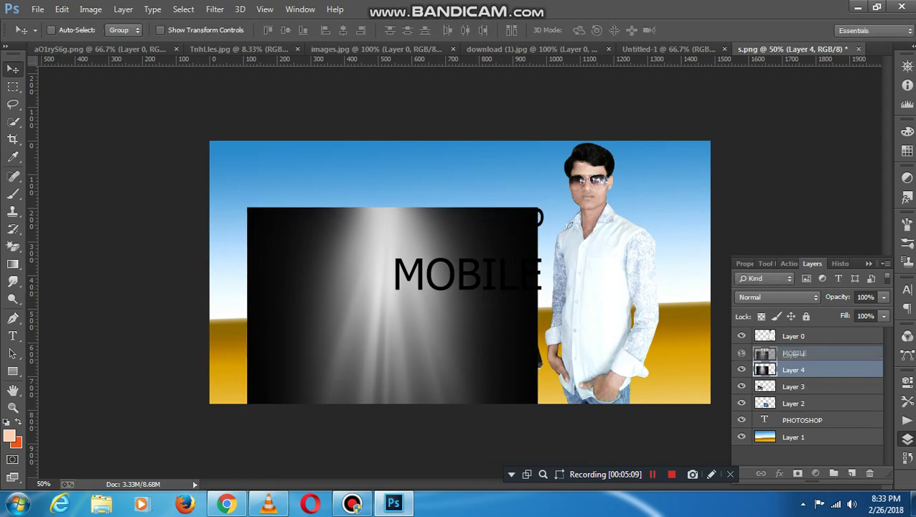
# - Rotate the light rays counter-clockwise and narrow them into a streak at the top-left
pyautogui.moveTo(431, 288); pyautogui.dragTo(431, 245)
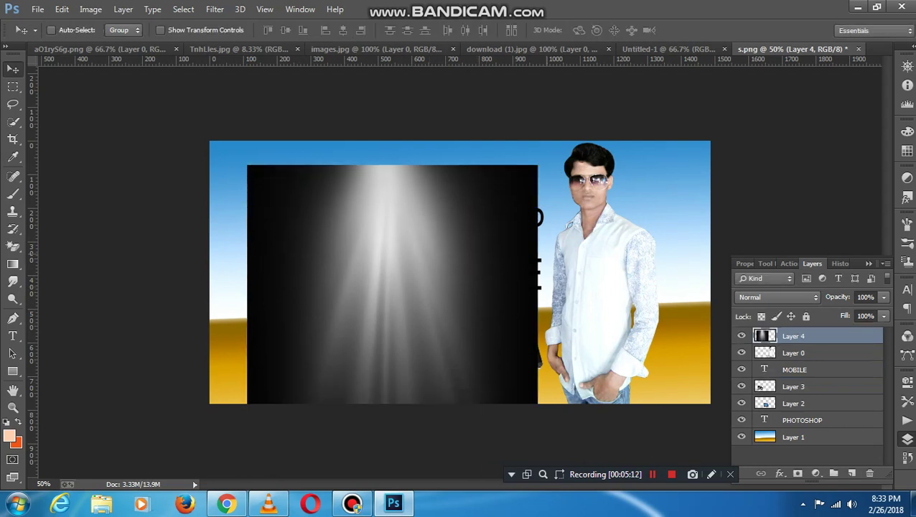
pyautogui.hotkey('ctrl', 't')
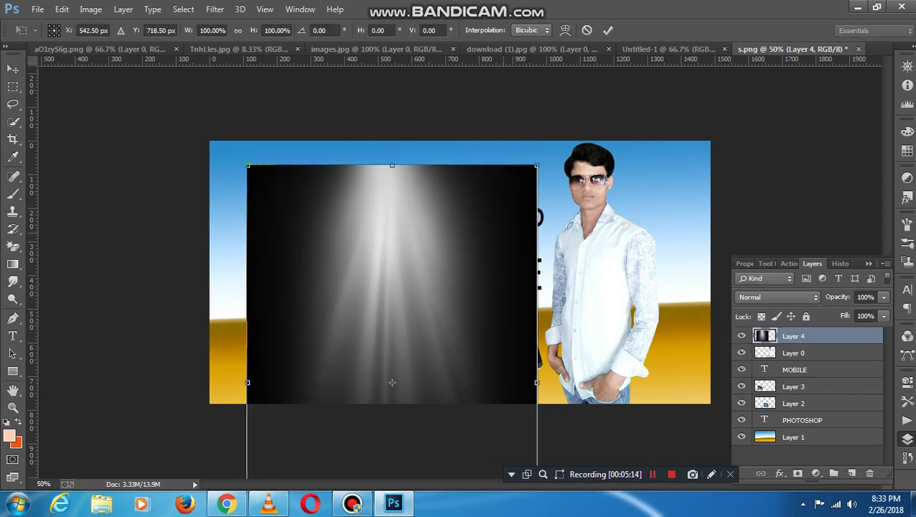
pyautogui.moveTo(574, 205); pyautogui.dragTo(490, 151)
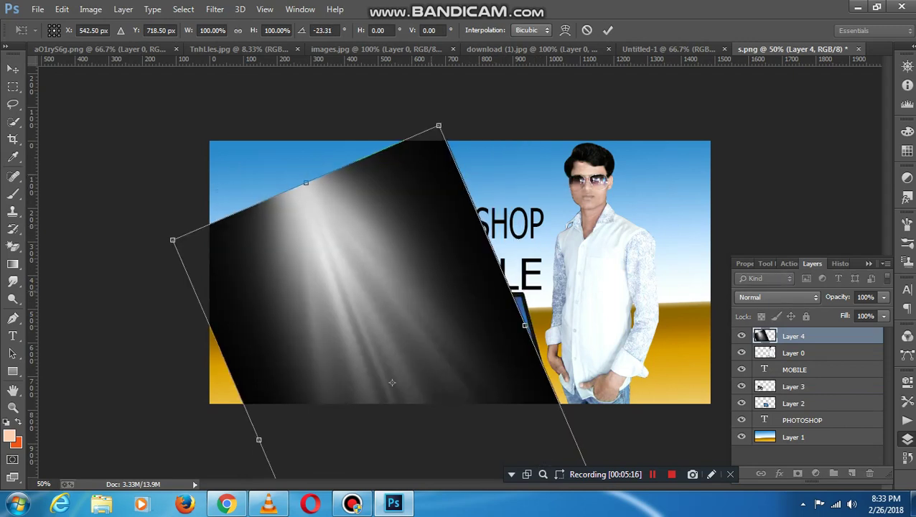
pyautogui.moveTo(448, 309); pyautogui.dragTo(406, 230)
pyautogui.moveTo(588, 460); pyautogui.dragTo(613, 414)
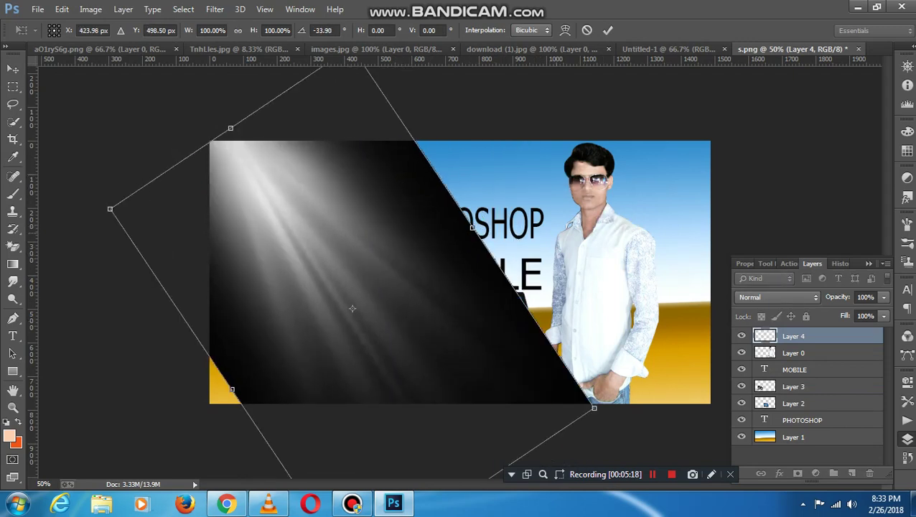
pyautogui.moveTo(472, 227); pyautogui.dragTo(353, 307)
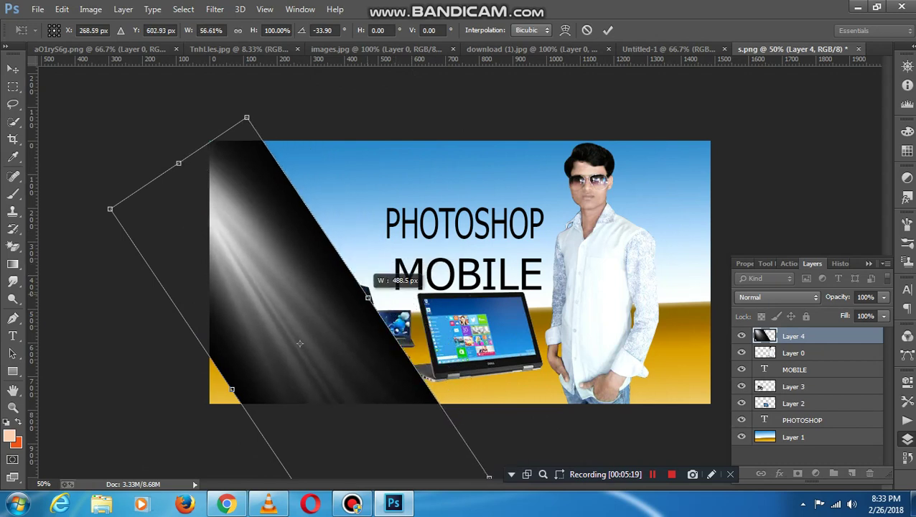
pyautogui.moveTo(232, 390); pyautogui.dragTo(250, 378)
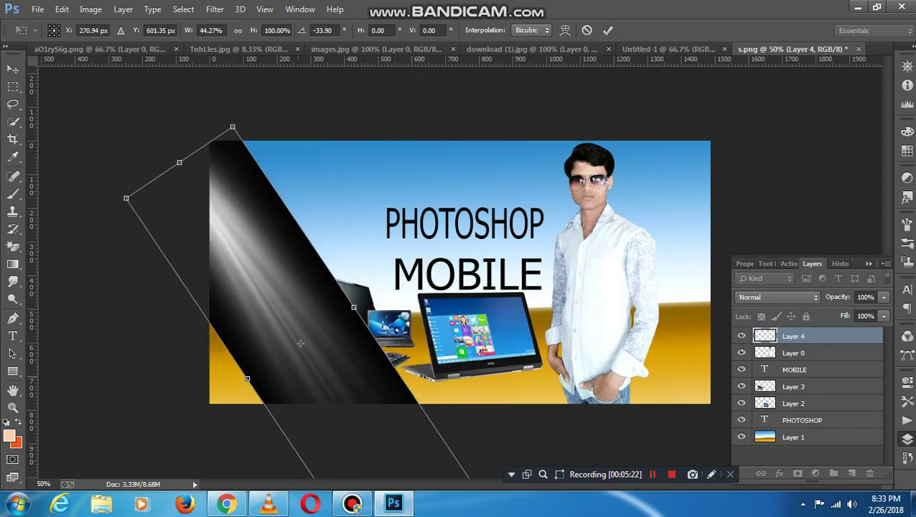
pyautogui.moveTo(337, 342)
pyautogui.mouseDown()
pyautogui.moveTo(381, 296)
pyautogui.moveTo(336, 305)
pyautogui.mouseUp()
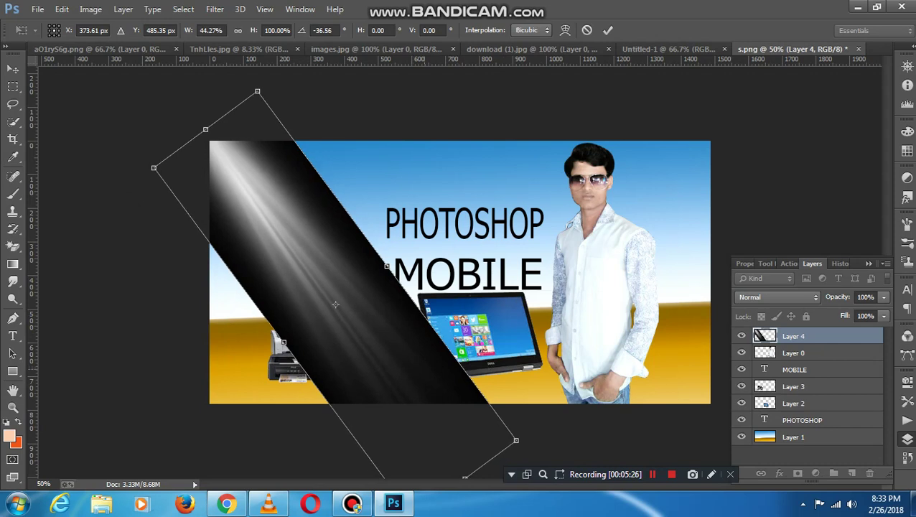
# - Set the streak at about -45°, blend it as Screen, and duplicate it with Ctrl+J
pyautogui.moveTo(525, 448); pyautogui.dragTo(503, 460)
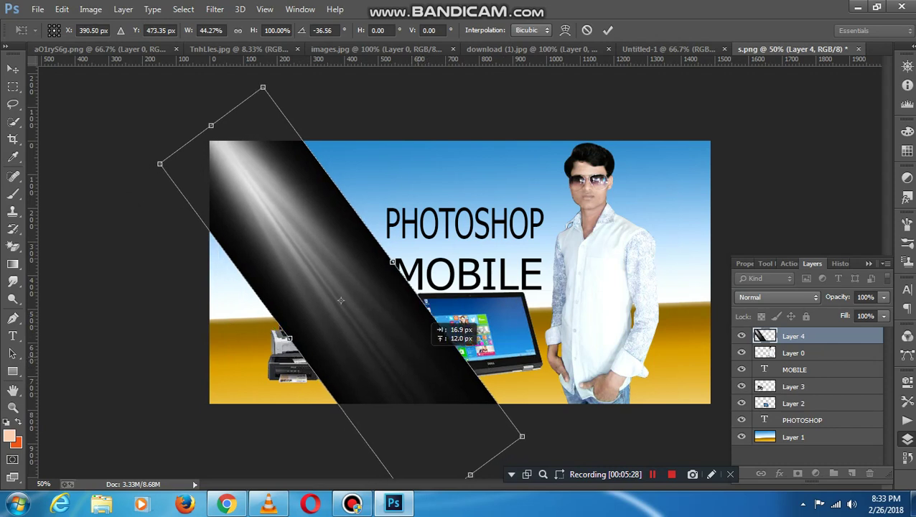
pyautogui.moveTo(377, 352); pyautogui.dragTo(378, 358)
pyautogui.moveTo(344, 296); pyautogui.dragTo(361, 289)
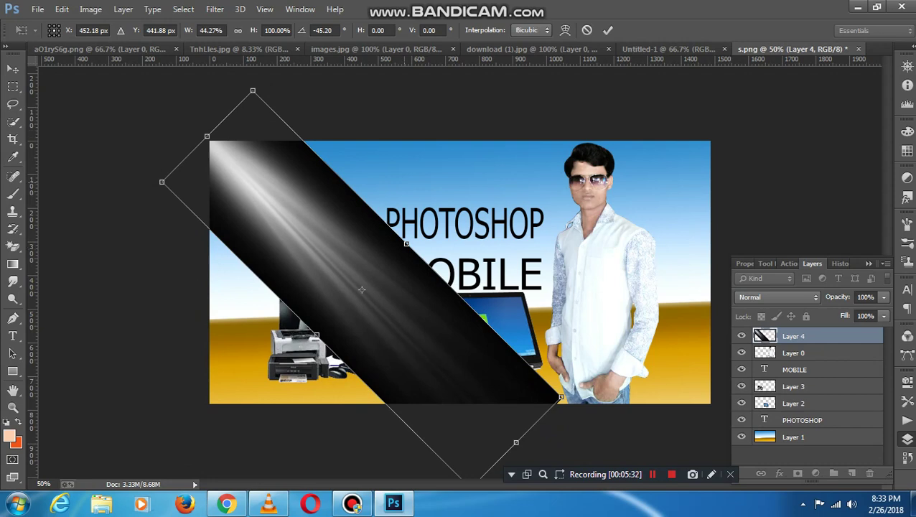
pyautogui.click(607, 29)
pyautogui.click(777, 297)
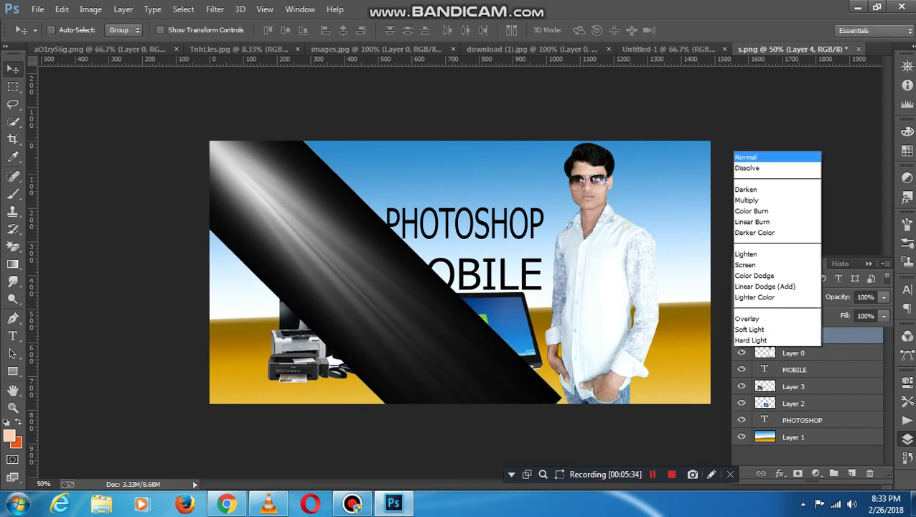
pyautogui.click(747, 115)
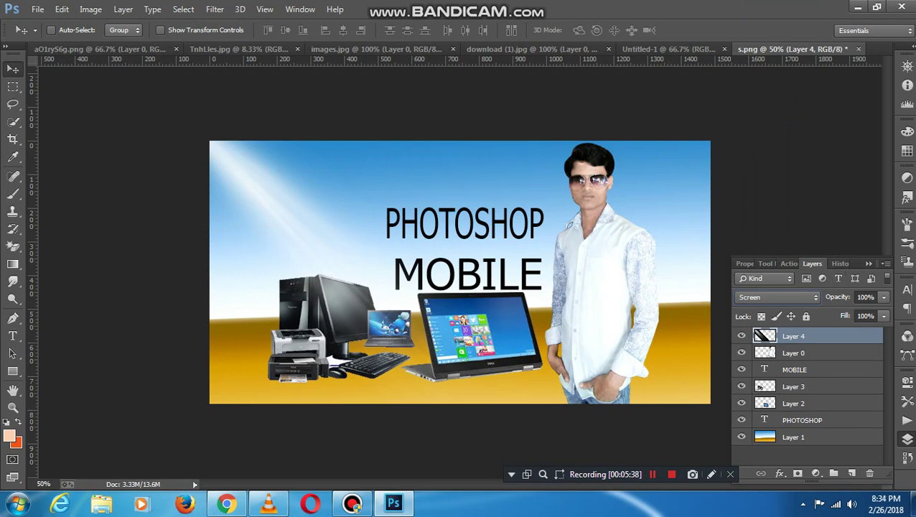
pyautogui.hotkey('ctrl', 'j')
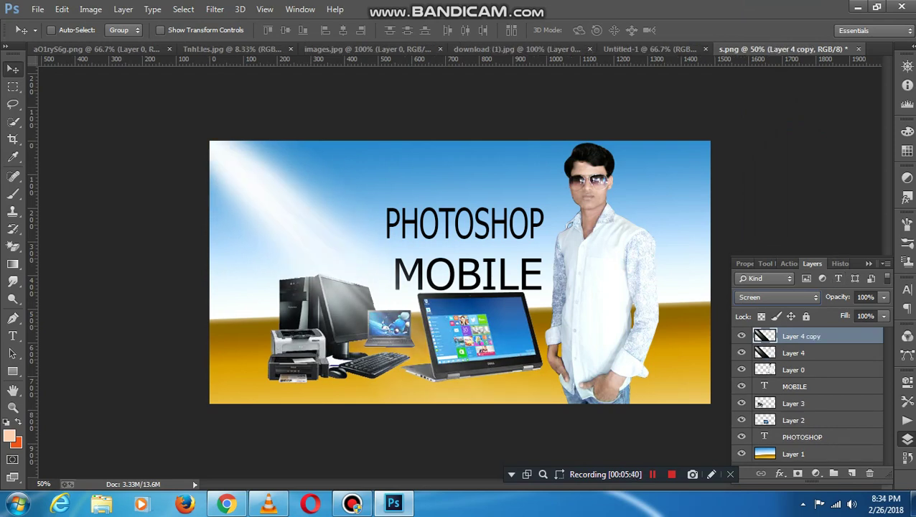
# - Move the light-ray copy to the top-right, scaled to about 54% and rotated about 77°
pyautogui.moveTo(323, 208); pyautogui.dragTo(502, 208)
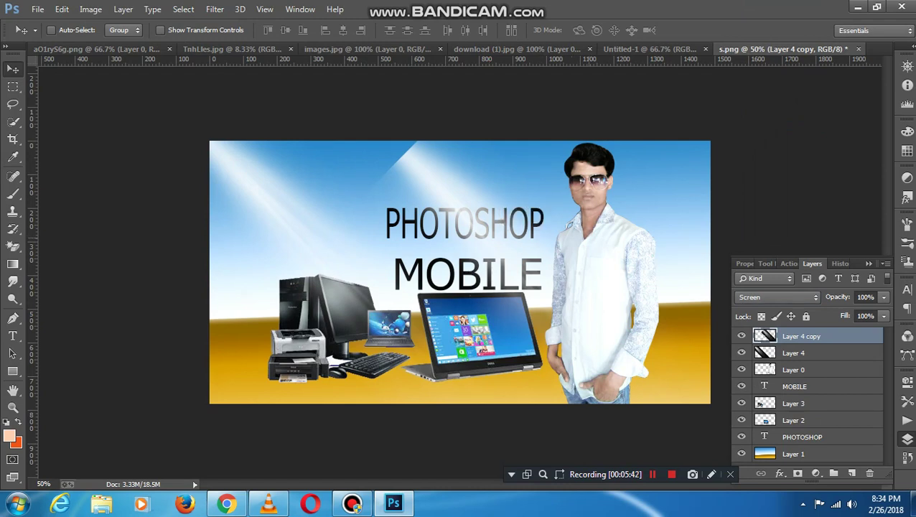
pyautogui.hotkey('ctrl', 't')
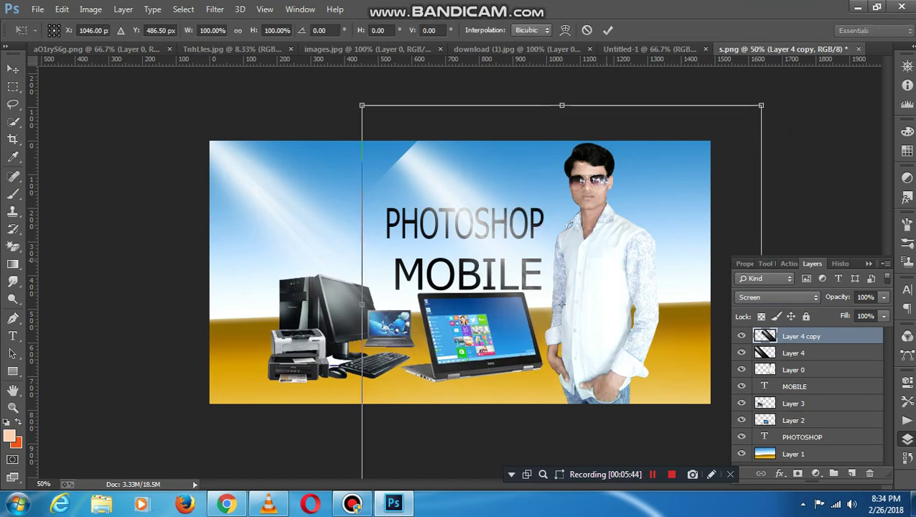
pyautogui.moveTo(362, 105); pyautogui.dragTo(453, 197)
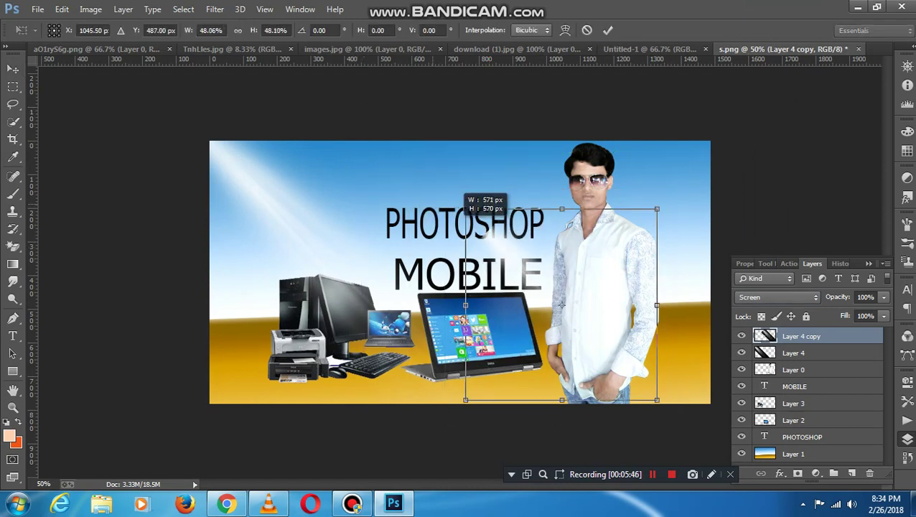
pyautogui.moveTo(564, 306); pyautogui.dragTo(536, 289)
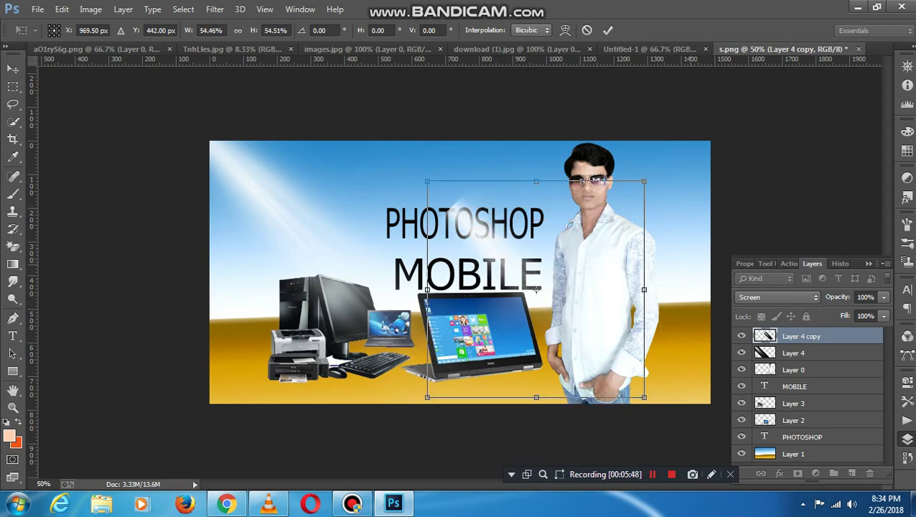
pyautogui.moveTo(648, 178); pyautogui.dragTo(688, 311)
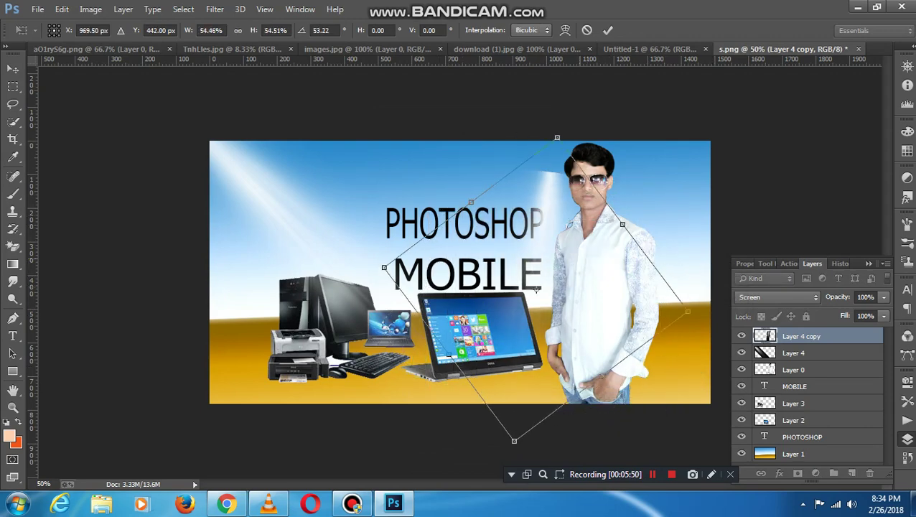
pyautogui.moveTo(535, 290)
pyautogui.mouseDown()
pyautogui.moveTo(562, 223)
pyautogui.moveTo(642, 245)
pyautogui.mouseUp()
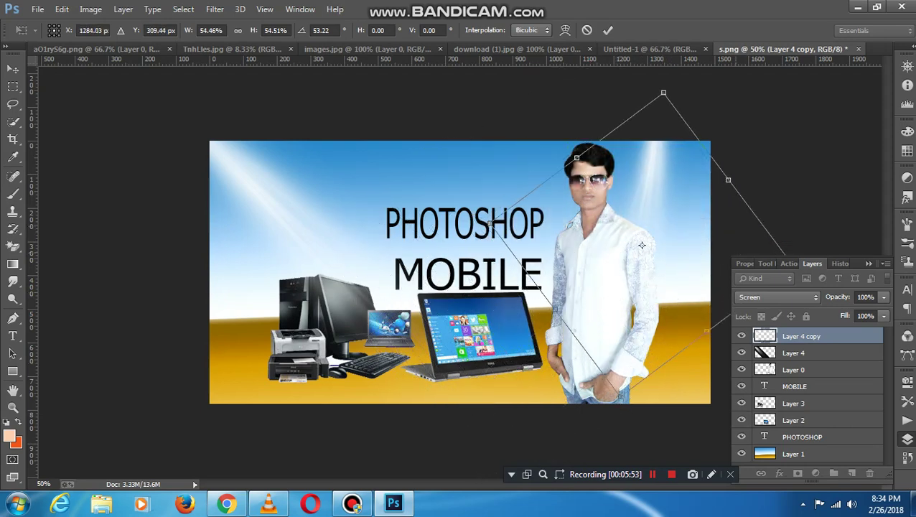
pyautogui.moveTo(798, 176); pyautogui.dragTo(819, 234)
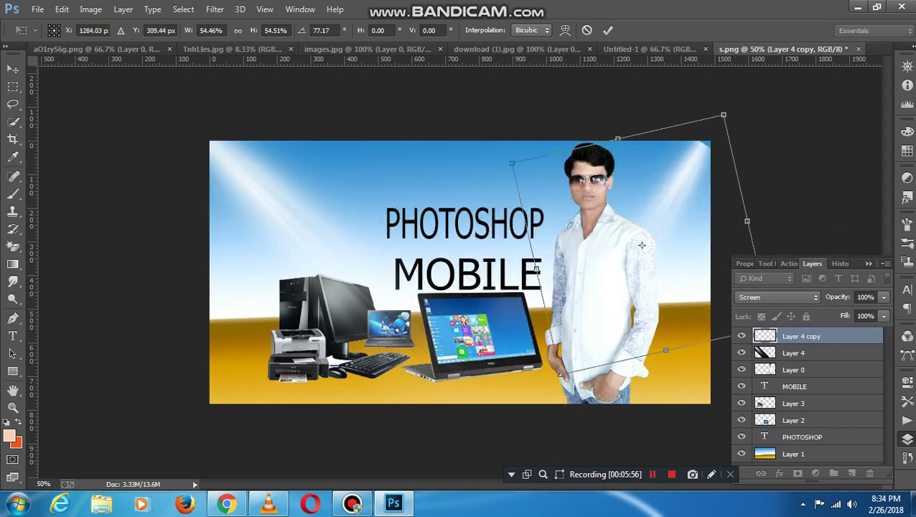
pyautogui.moveTo(642, 245); pyautogui.dragTo(645, 239)
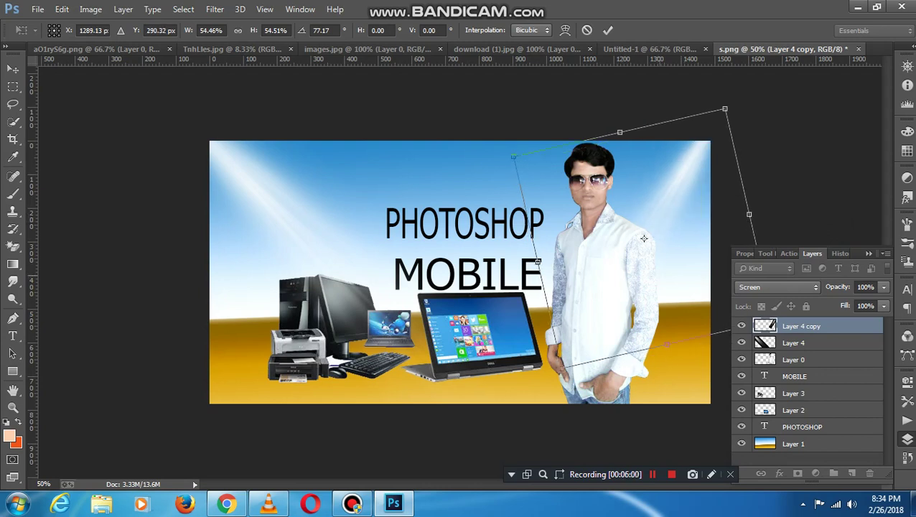
pyautogui.press('Return')
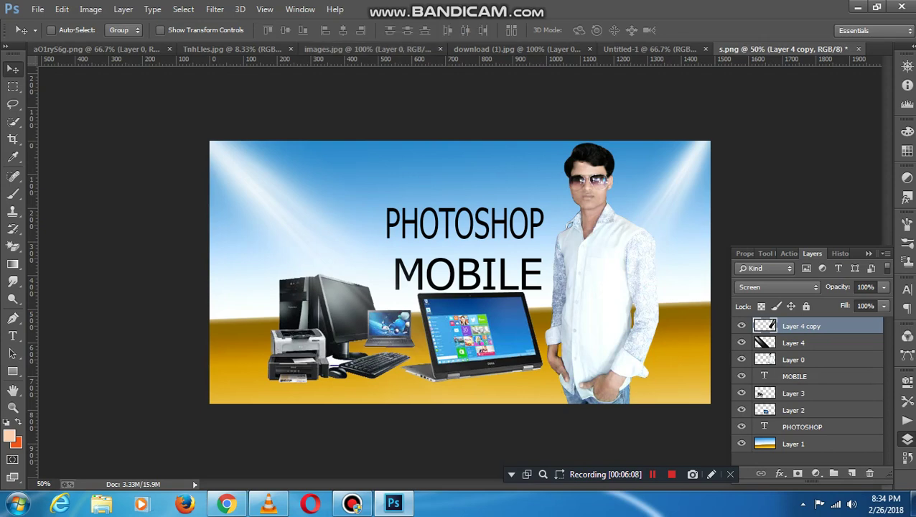
# - Close download (1).jpg without saving and cycle the open documents to images.jpg
pyautogui.click(512, 48)
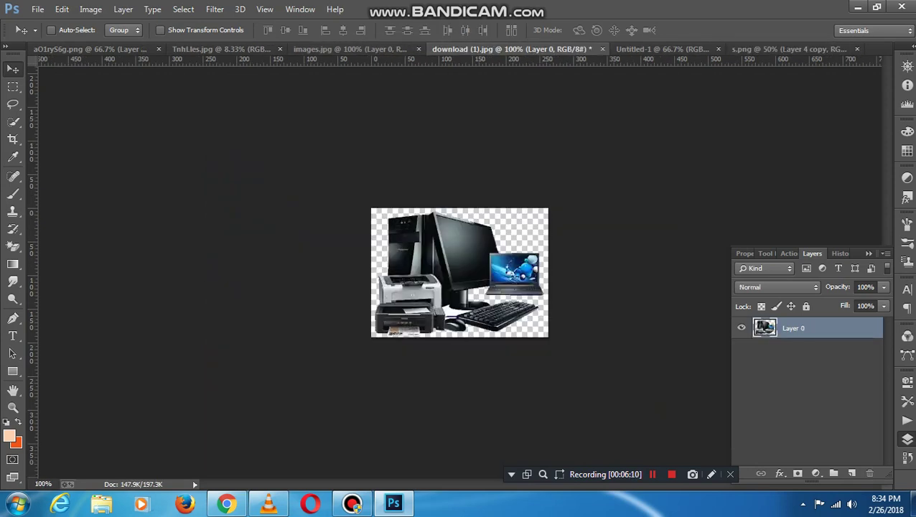
pyautogui.click(601, 49)
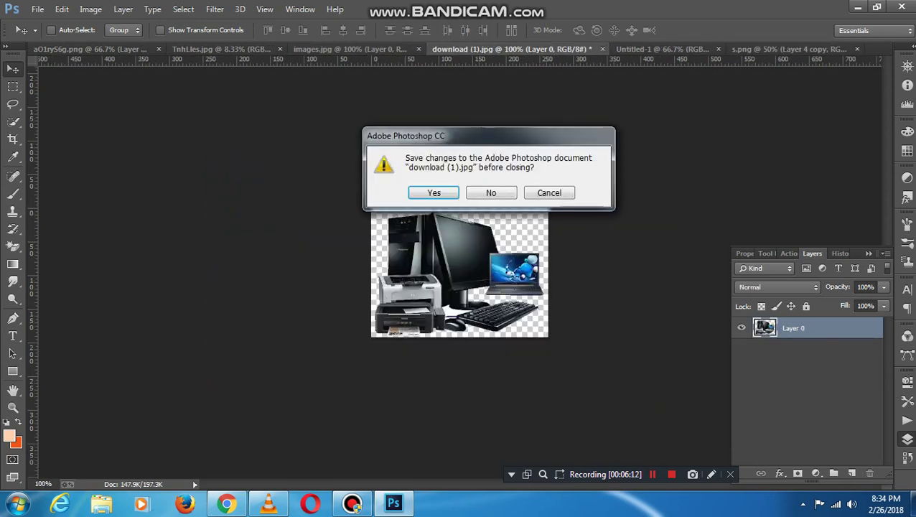
pyautogui.click(491, 193)
pyautogui.click(394, 49)
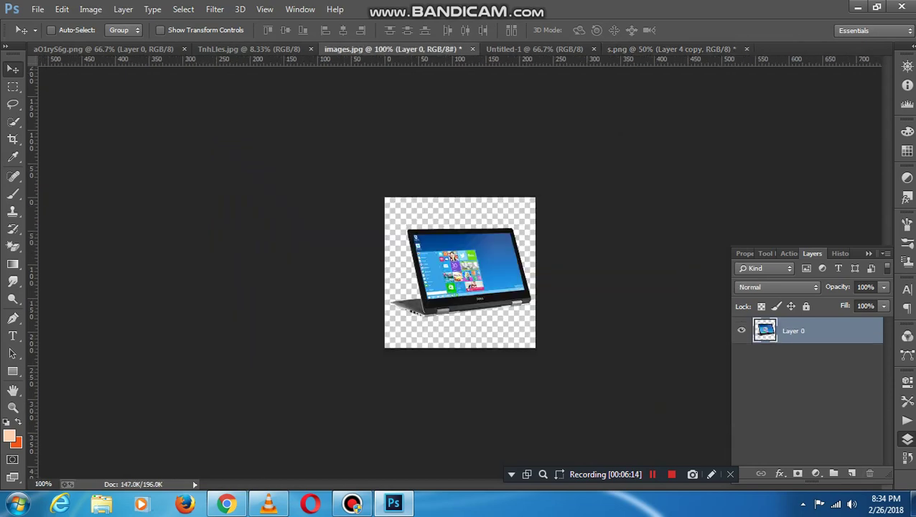
pyautogui.hotkey('ctrl', 'Tab')
pyautogui.hotkey('ctrl', 'Tab')
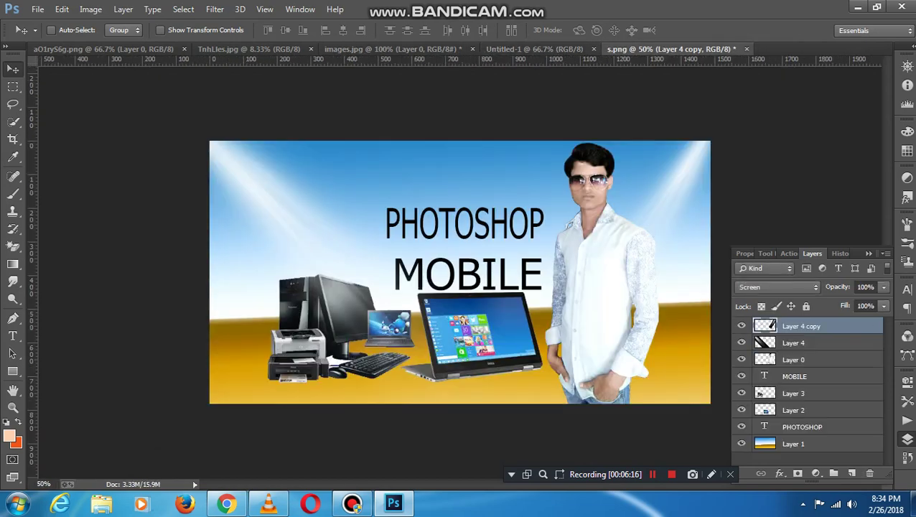
pyautogui.hotkey('ctrl', 'shift', 'Tab')
pyautogui.hotkey('ctrl', 'shift', 'Tab')
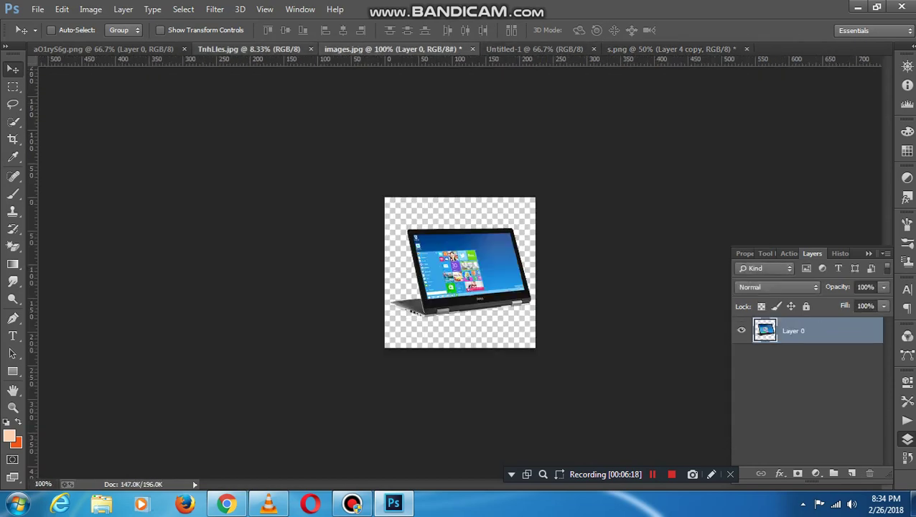
pyautogui.hotkey('ctrl', 'shift', 'Tab')
pyautogui.hotkey('ctrl', 'shift', 'Tab')
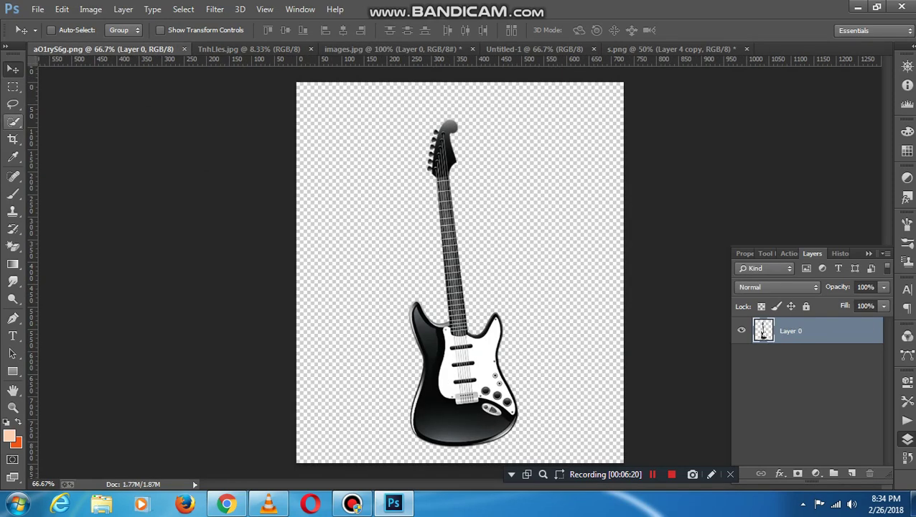
# - Place the guitar at the banner's lower left at 57%, tilted 29°, below the light-rays layer
pyautogui.moveTo(459, 323); pyautogui.dragTo(671, 48)
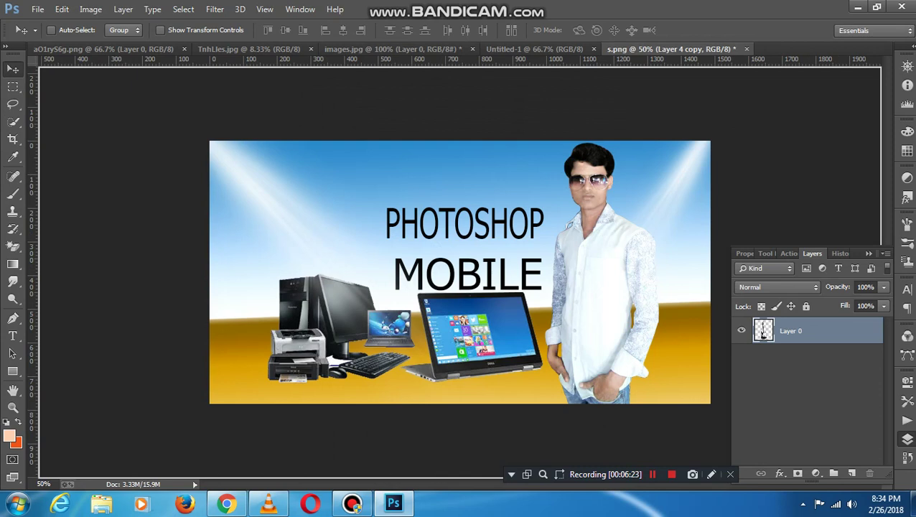
pyautogui.moveTo(764, 332); pyautogui.dragTo(279, 249)
pyautogui.hotkey('ctrl', 't')
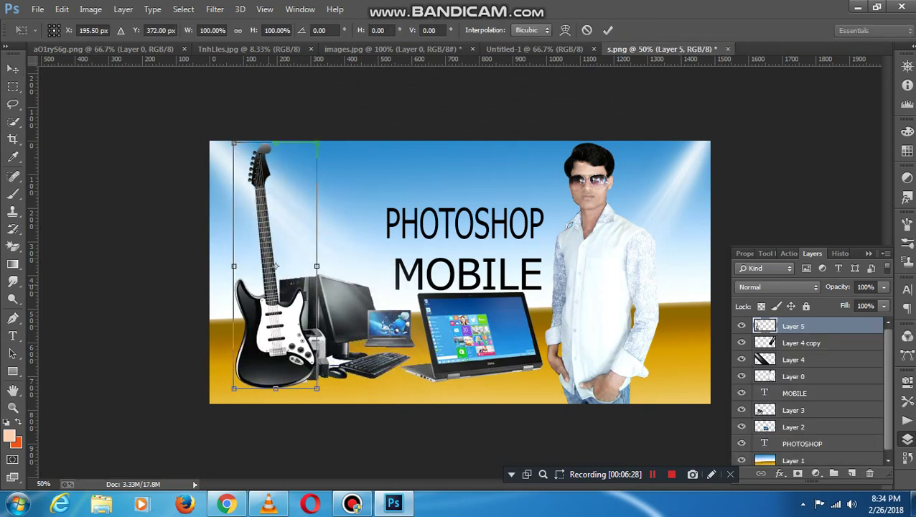
pyautogui.moveTo(234, 143); pyautogui.dragTo(269, 255)
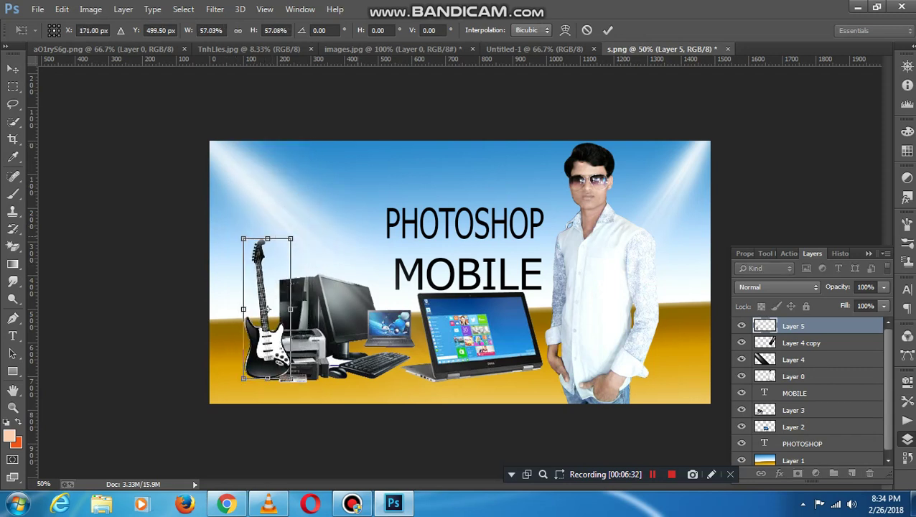
pyautogui.moveTo(363, 229); pyautogui.dragTo(374, 267)
pyautogui.moveTo(213, 357); pyautogui.dragTo(213, 358)
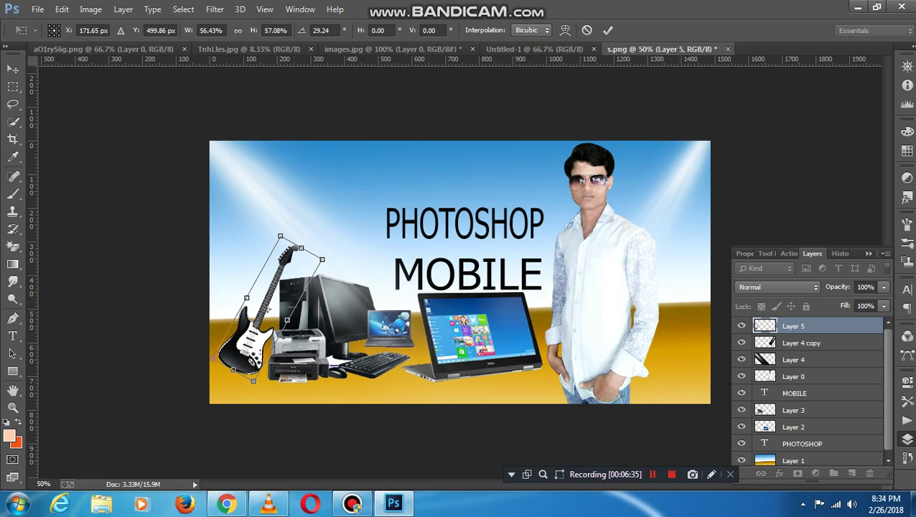
pyautogui.click(608, 30)
pyautogui.moveTo(794, 327); pyautogui.dragTo(793, 368)
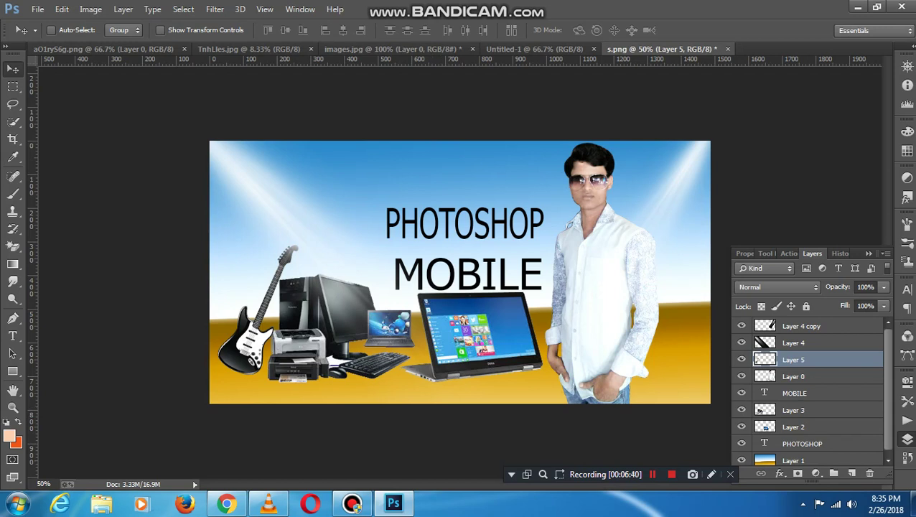
# - Send the guitar layer behind the computer set and rotate it a further 2.4°
pyautogui.hotkey('ctrl', '[')
pyautogui.hotkey('ctrl', '[')
pyautogui.hotkey('ctrl', '[')
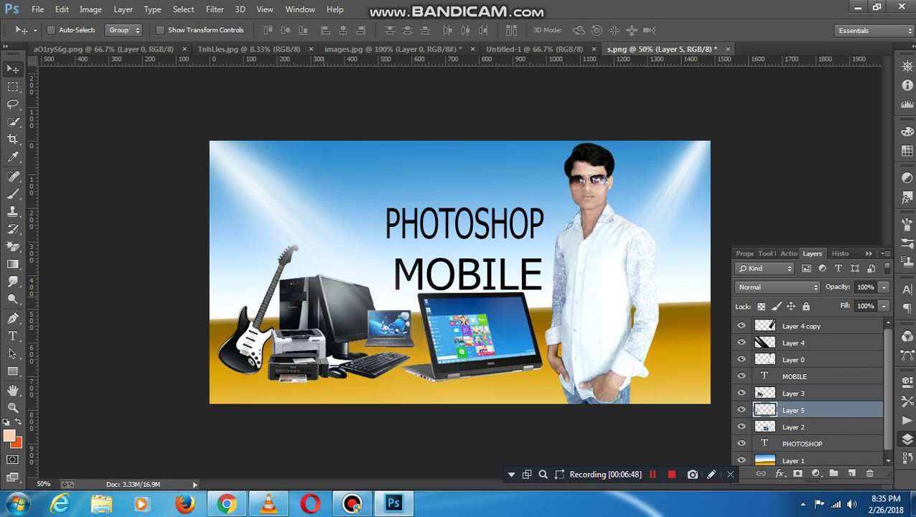
pyautogui.hotkey('ctrl', 't')
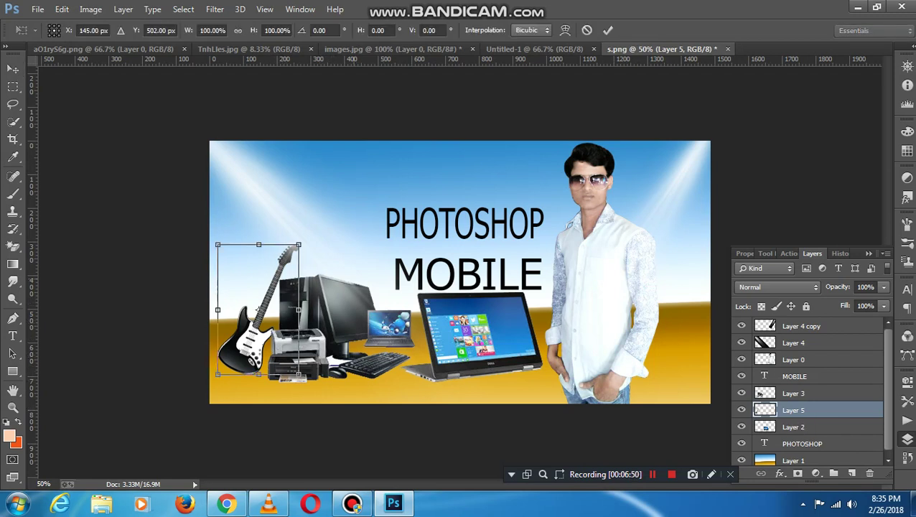
pyautogui.moveTo(350, 255); pyautogui.dragTo(352, 259)
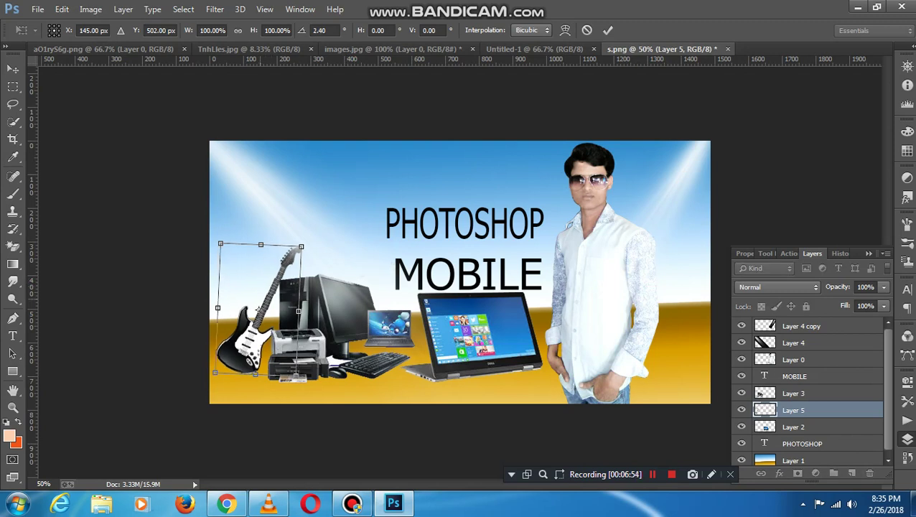
pyautogui.press('Return')
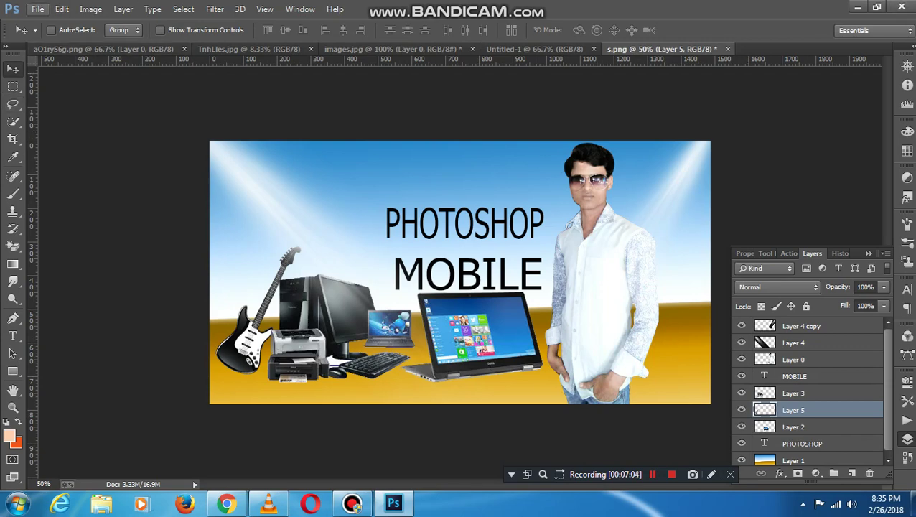
# - Save the banner as a JPEG named s, accepting the default JPEG quality options
pyautogui.click(37, 9)
pyautogui.moveTo(52, 234)
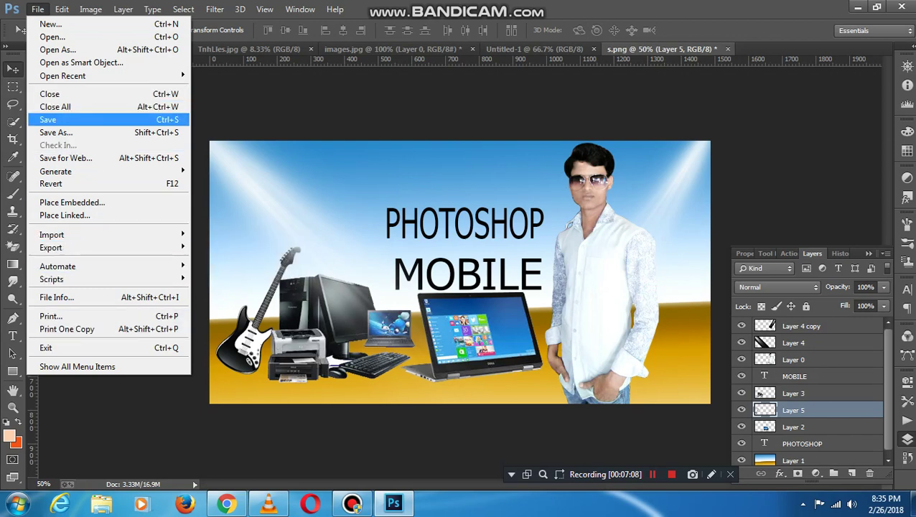
pyautogui.click(57, 119)
pyautogui.click(269, 270)
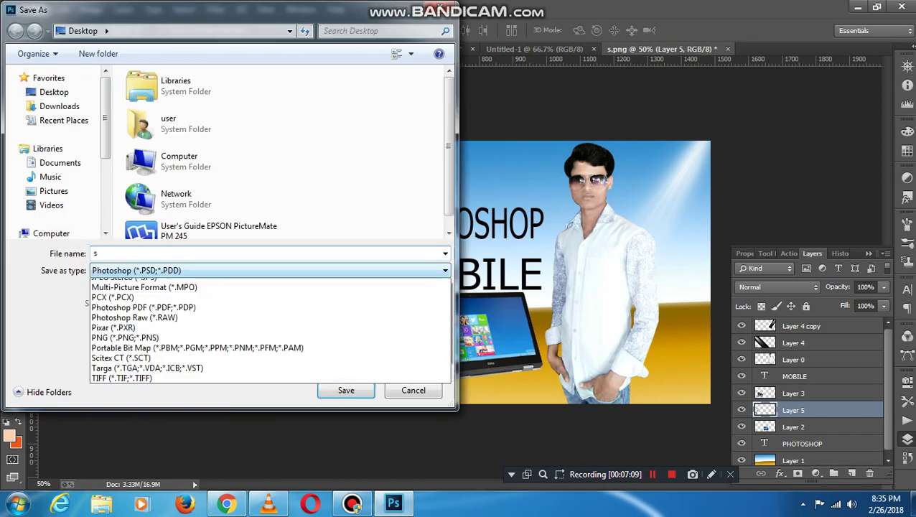
pyautogui.click(134, 374)
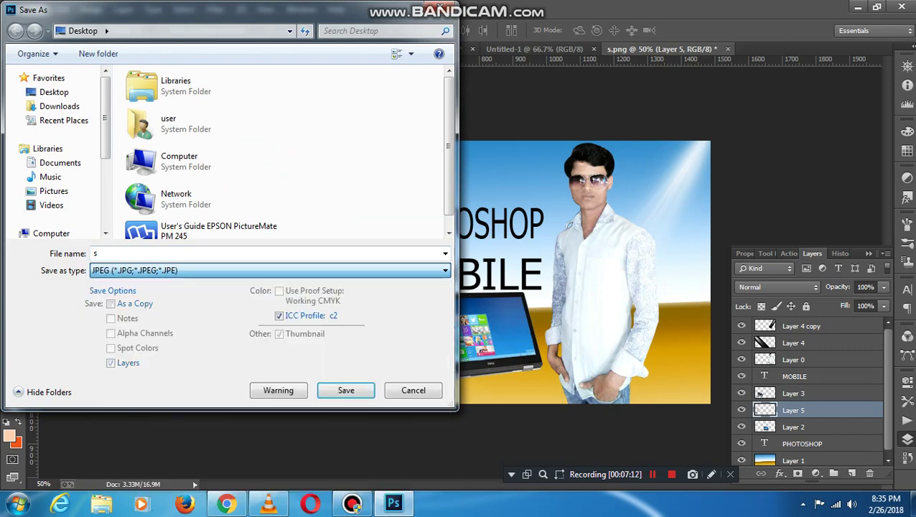
pyautogui.press('Return')
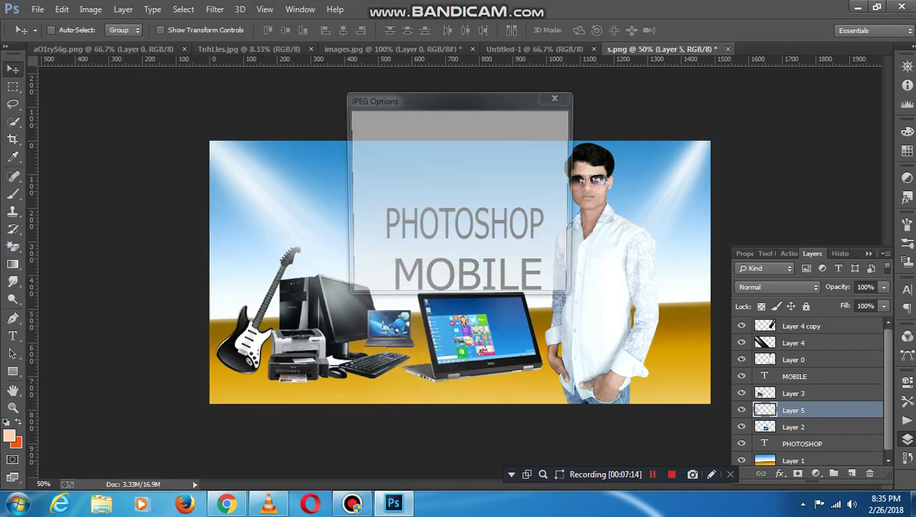
pyautogui.press('Return')
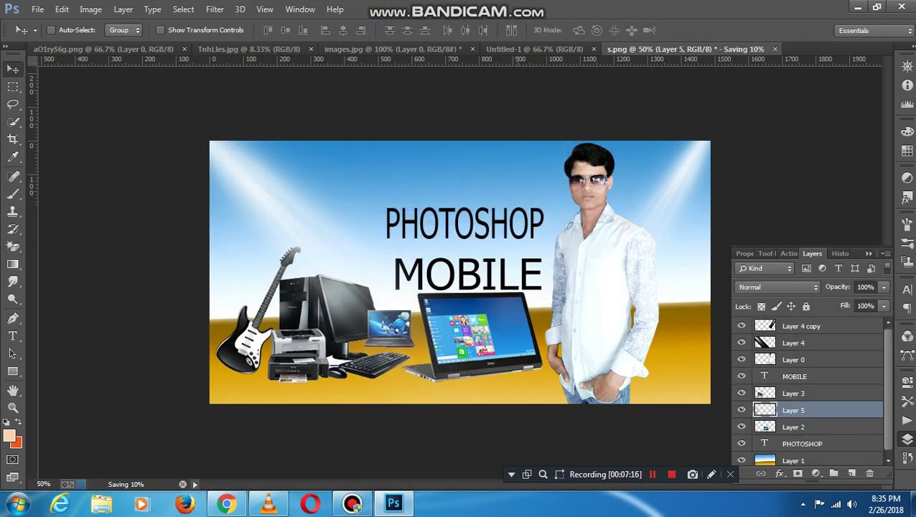